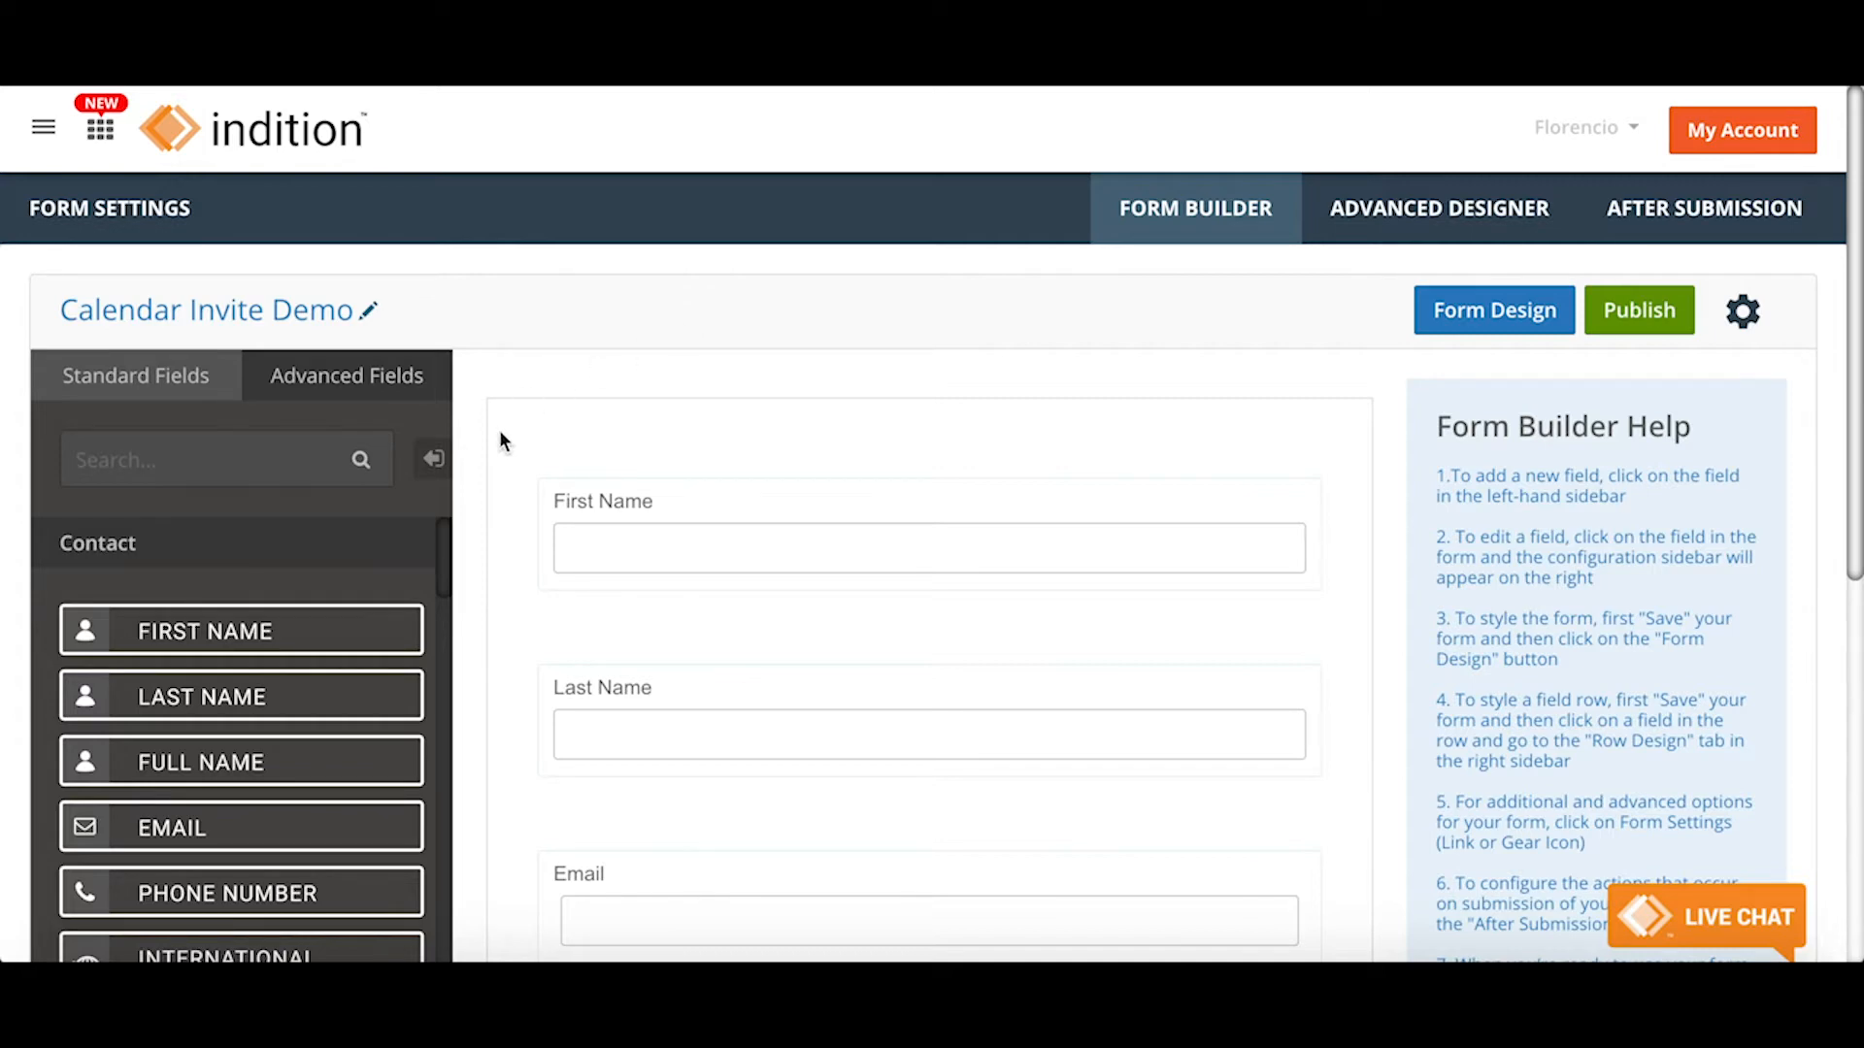
Review the fields on the Calendar Invite Demo form and the date and time types among the advanced fields.
scroll(500, 433, down, 5)
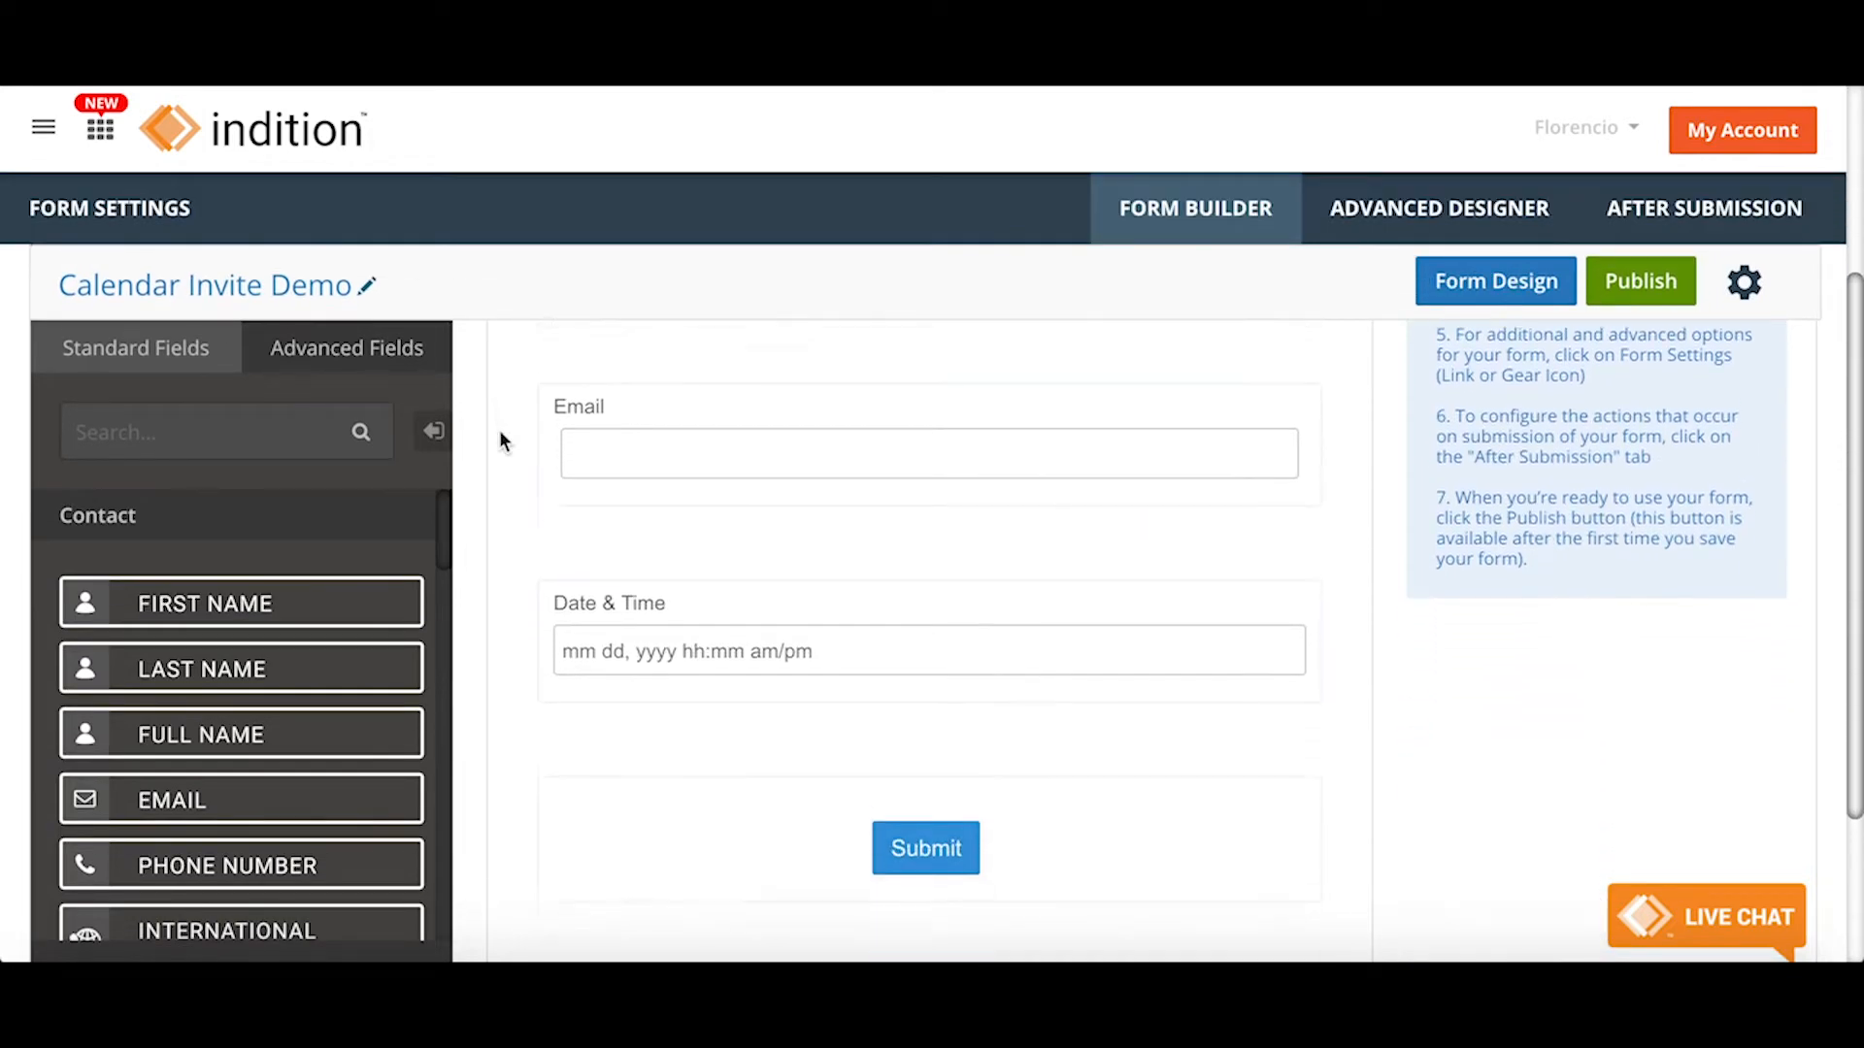
scroll(500, 442, down, 2)
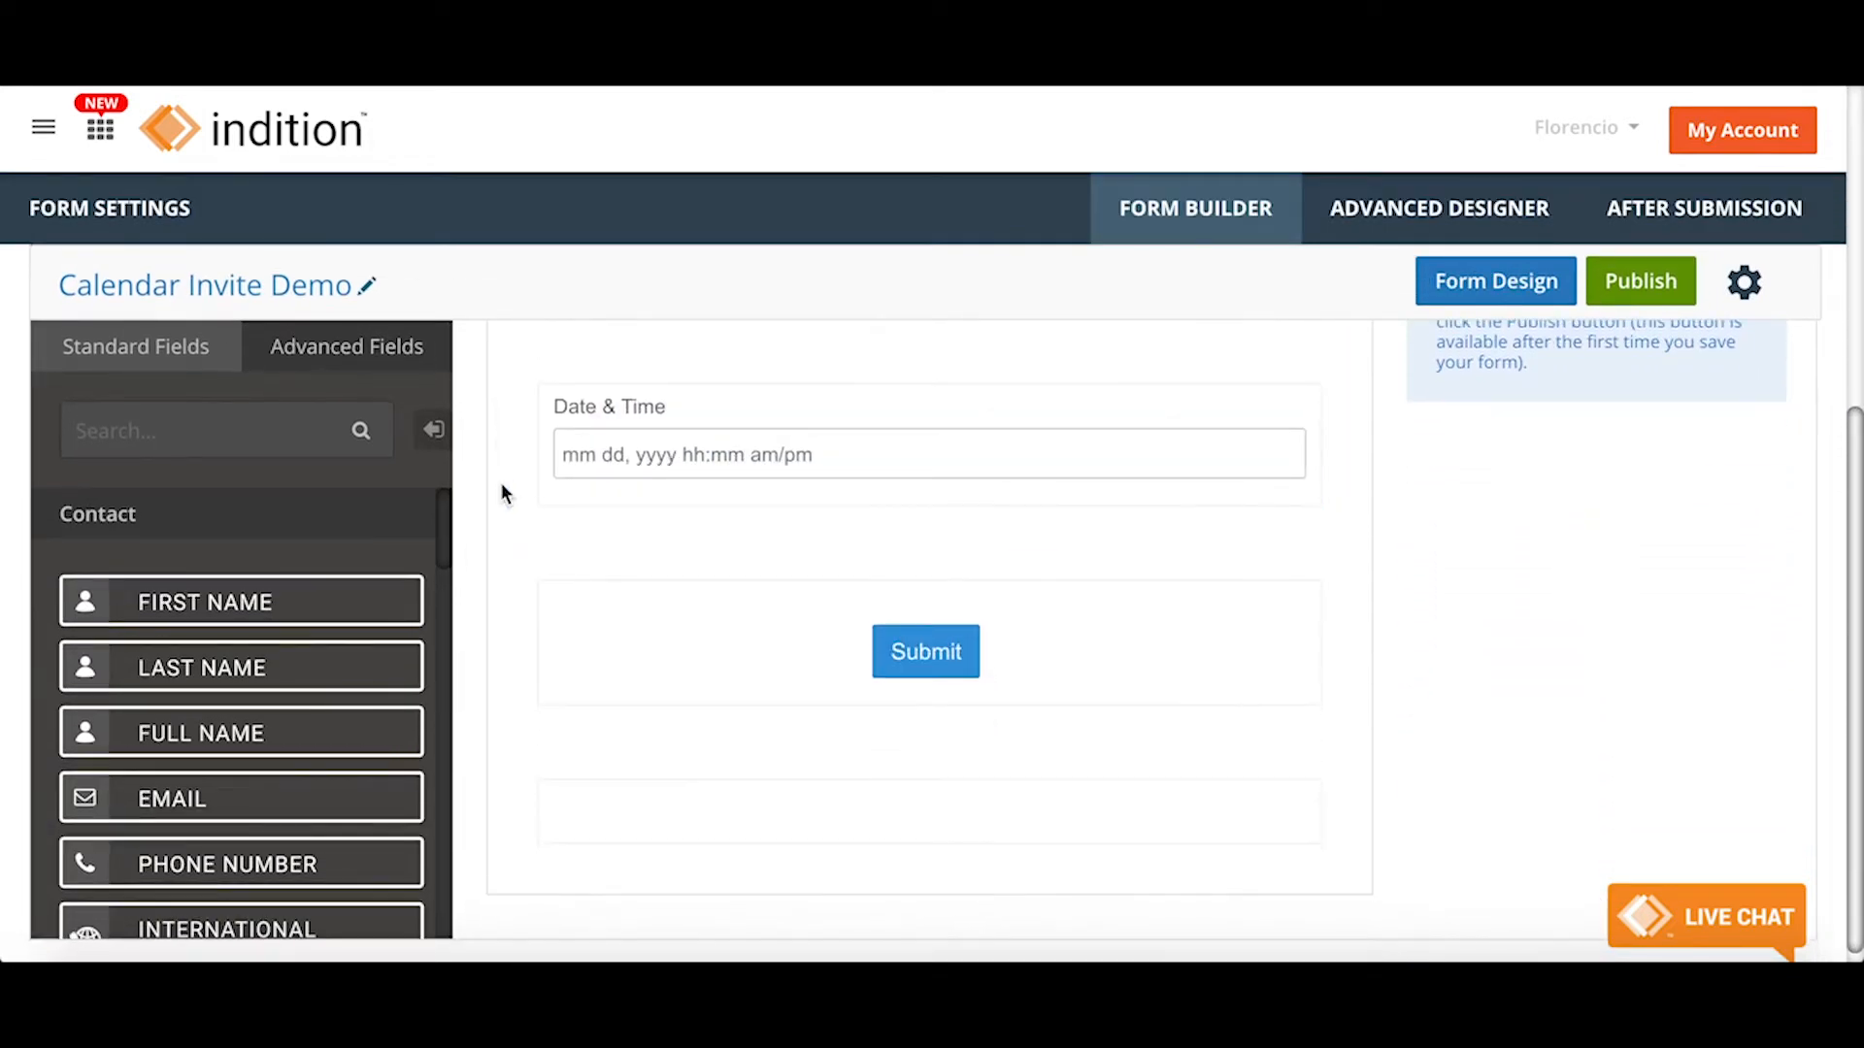
scroll(501, 485, down, 1)
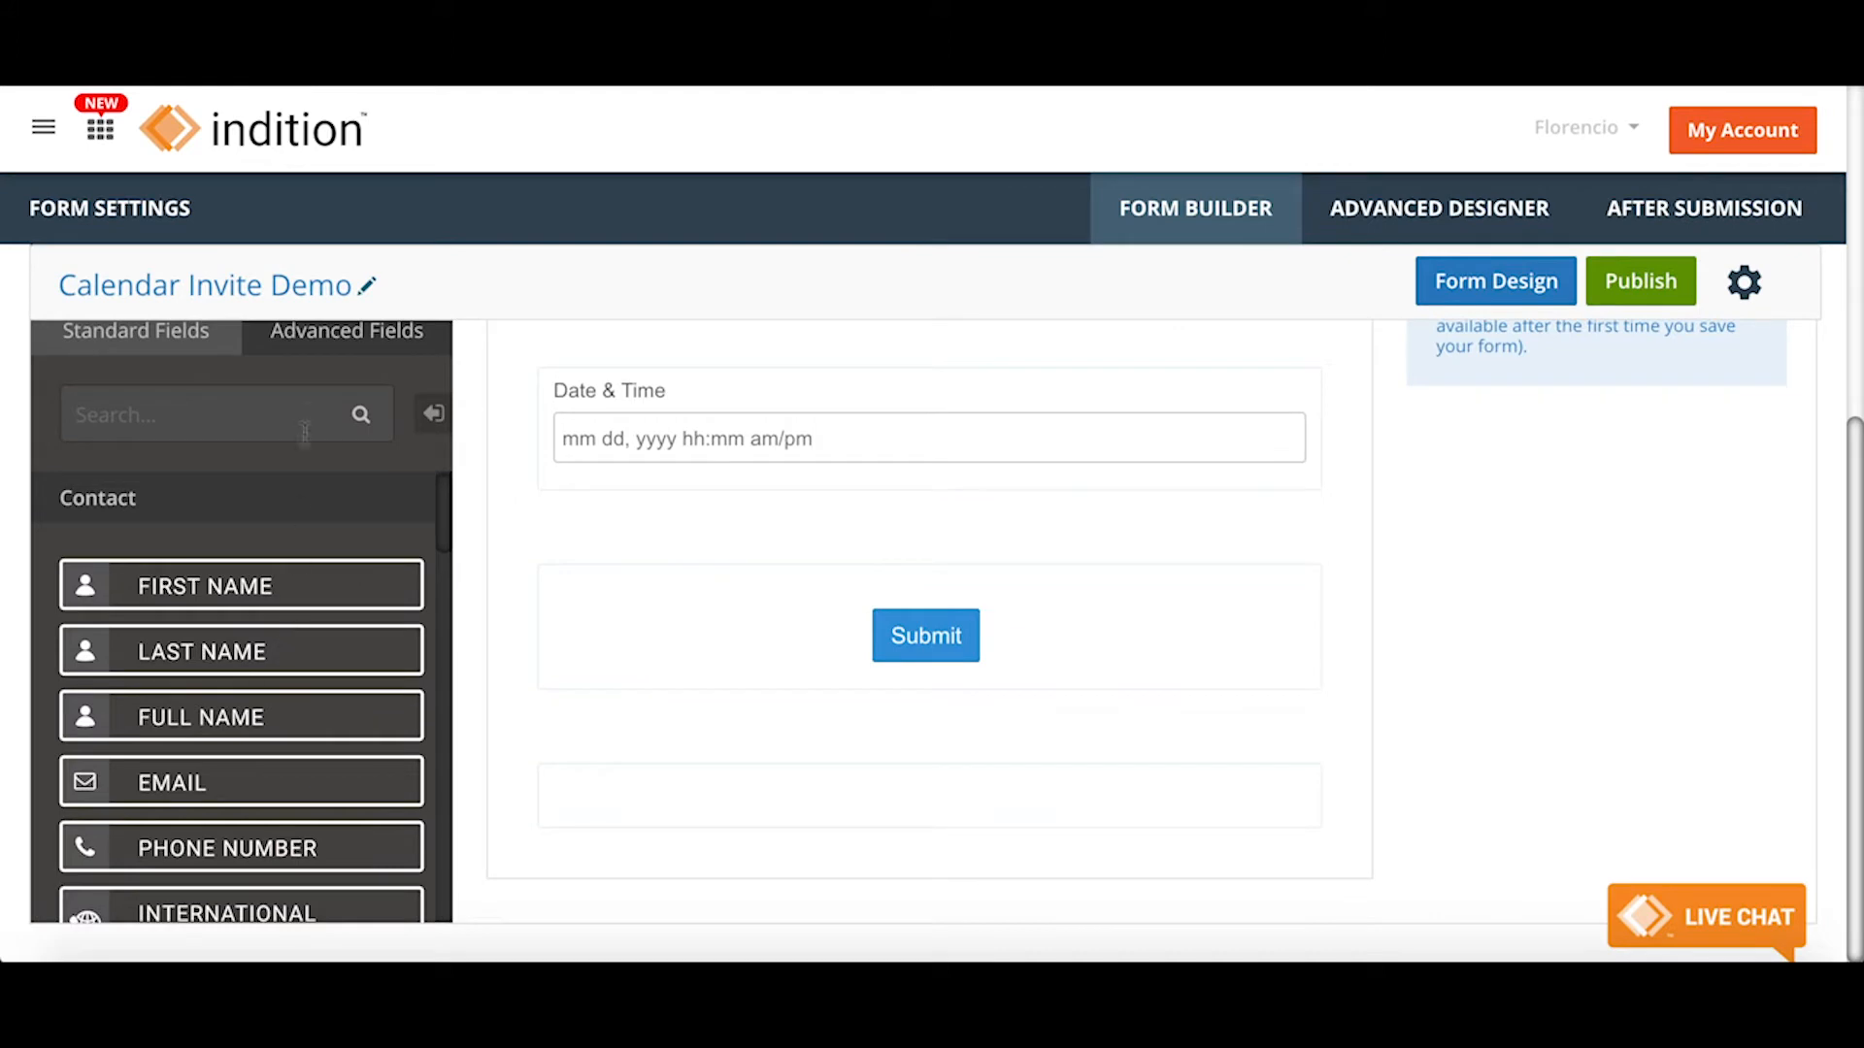
click(312, 347)
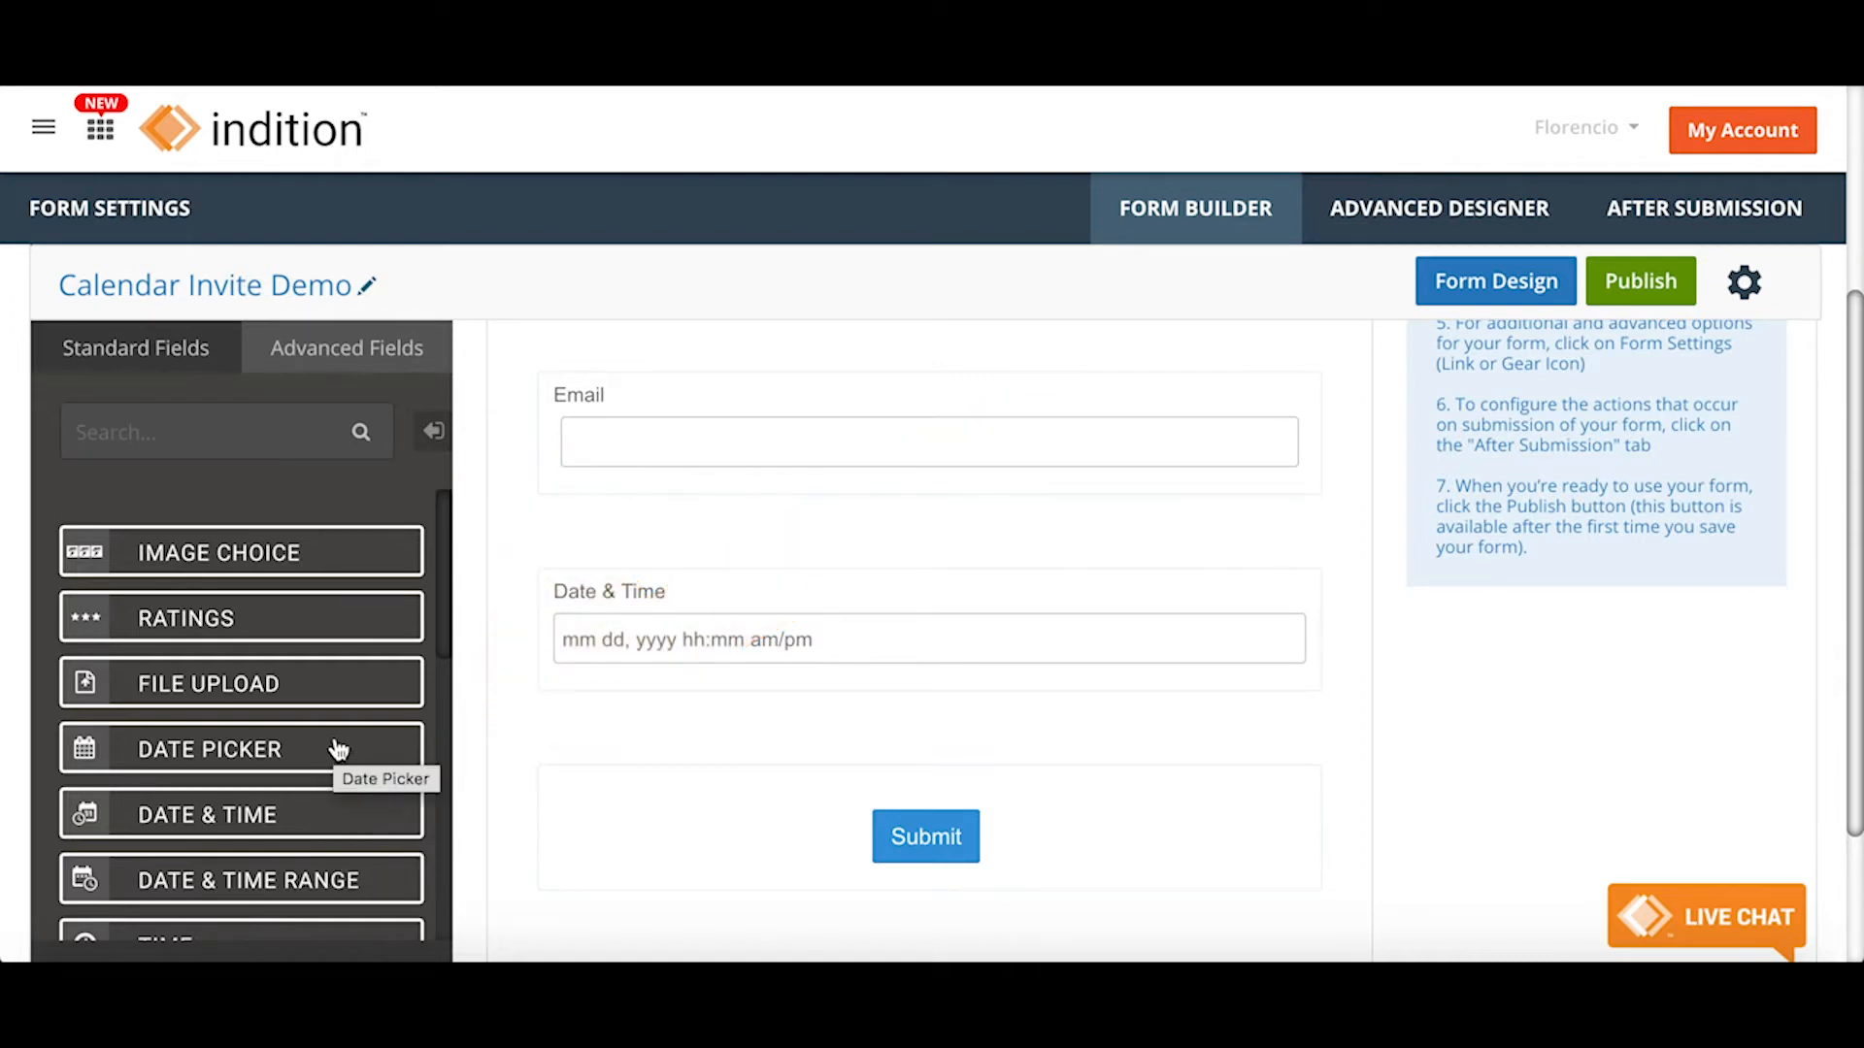
mouse_move(621, 599)
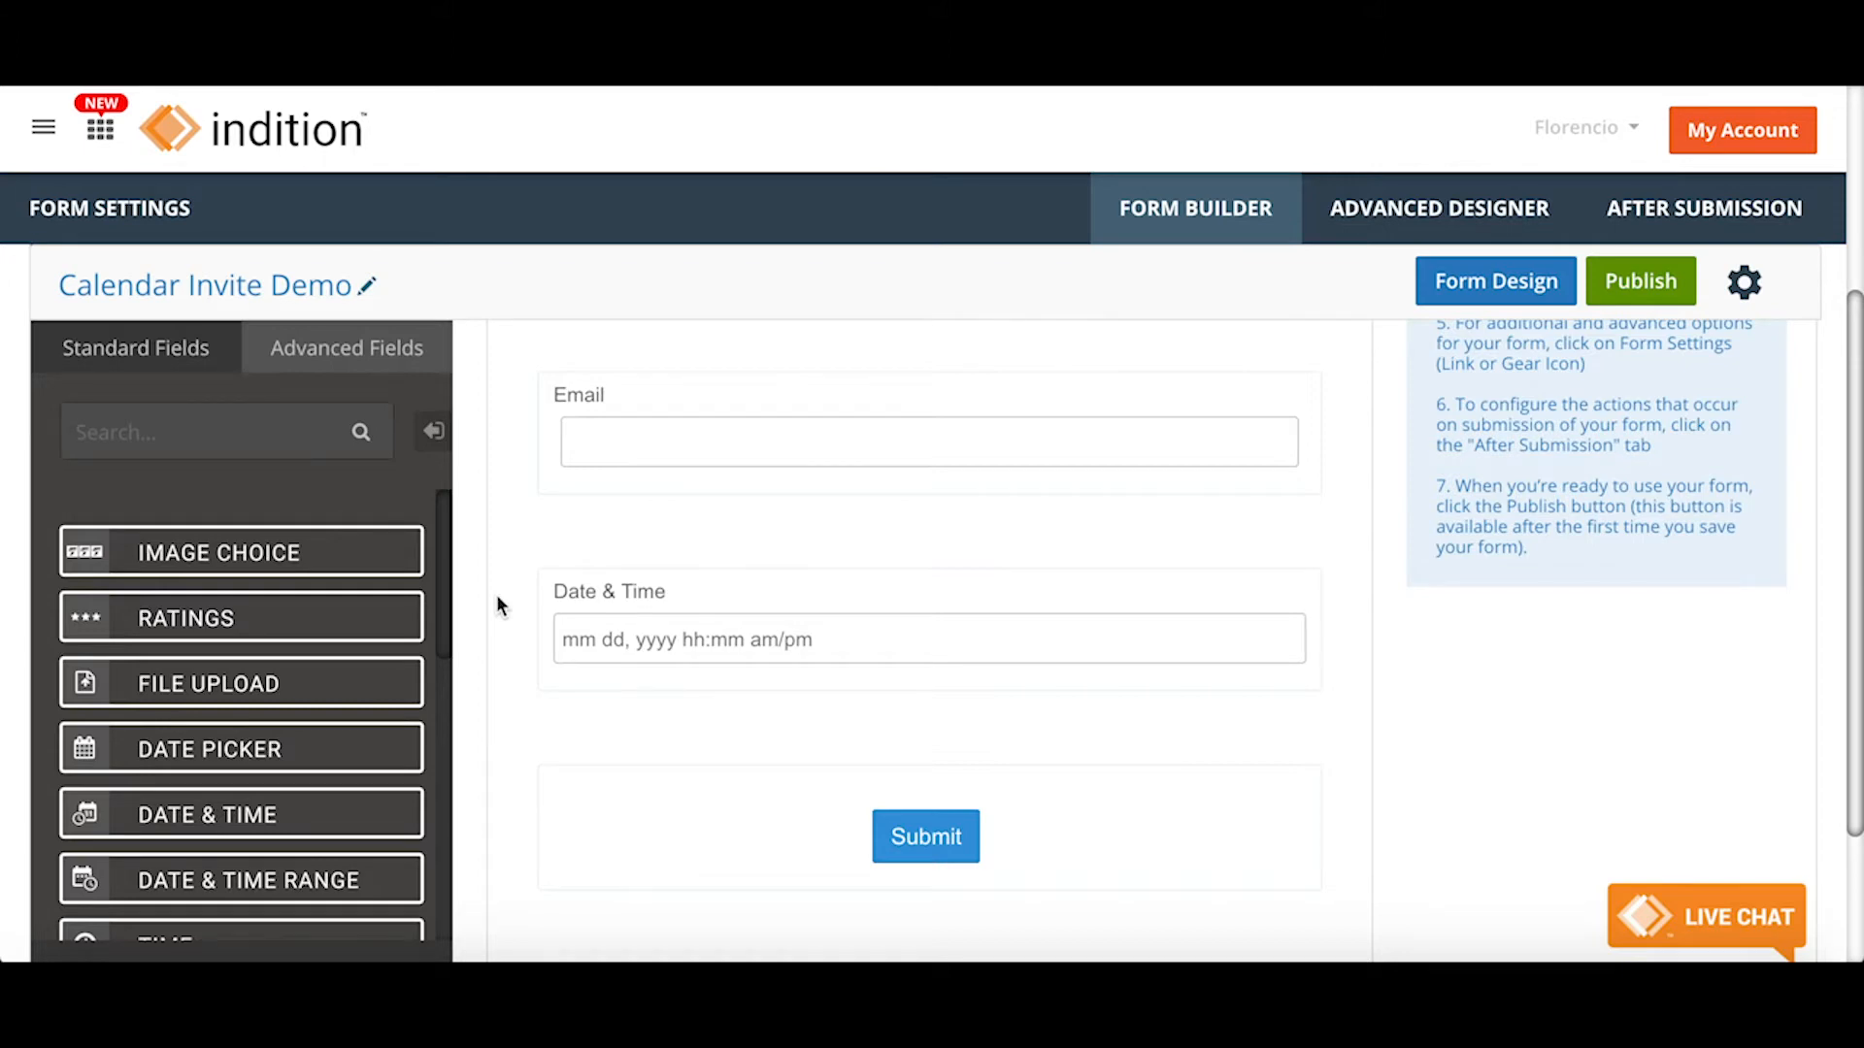
scroll(497, 599, up, 5)
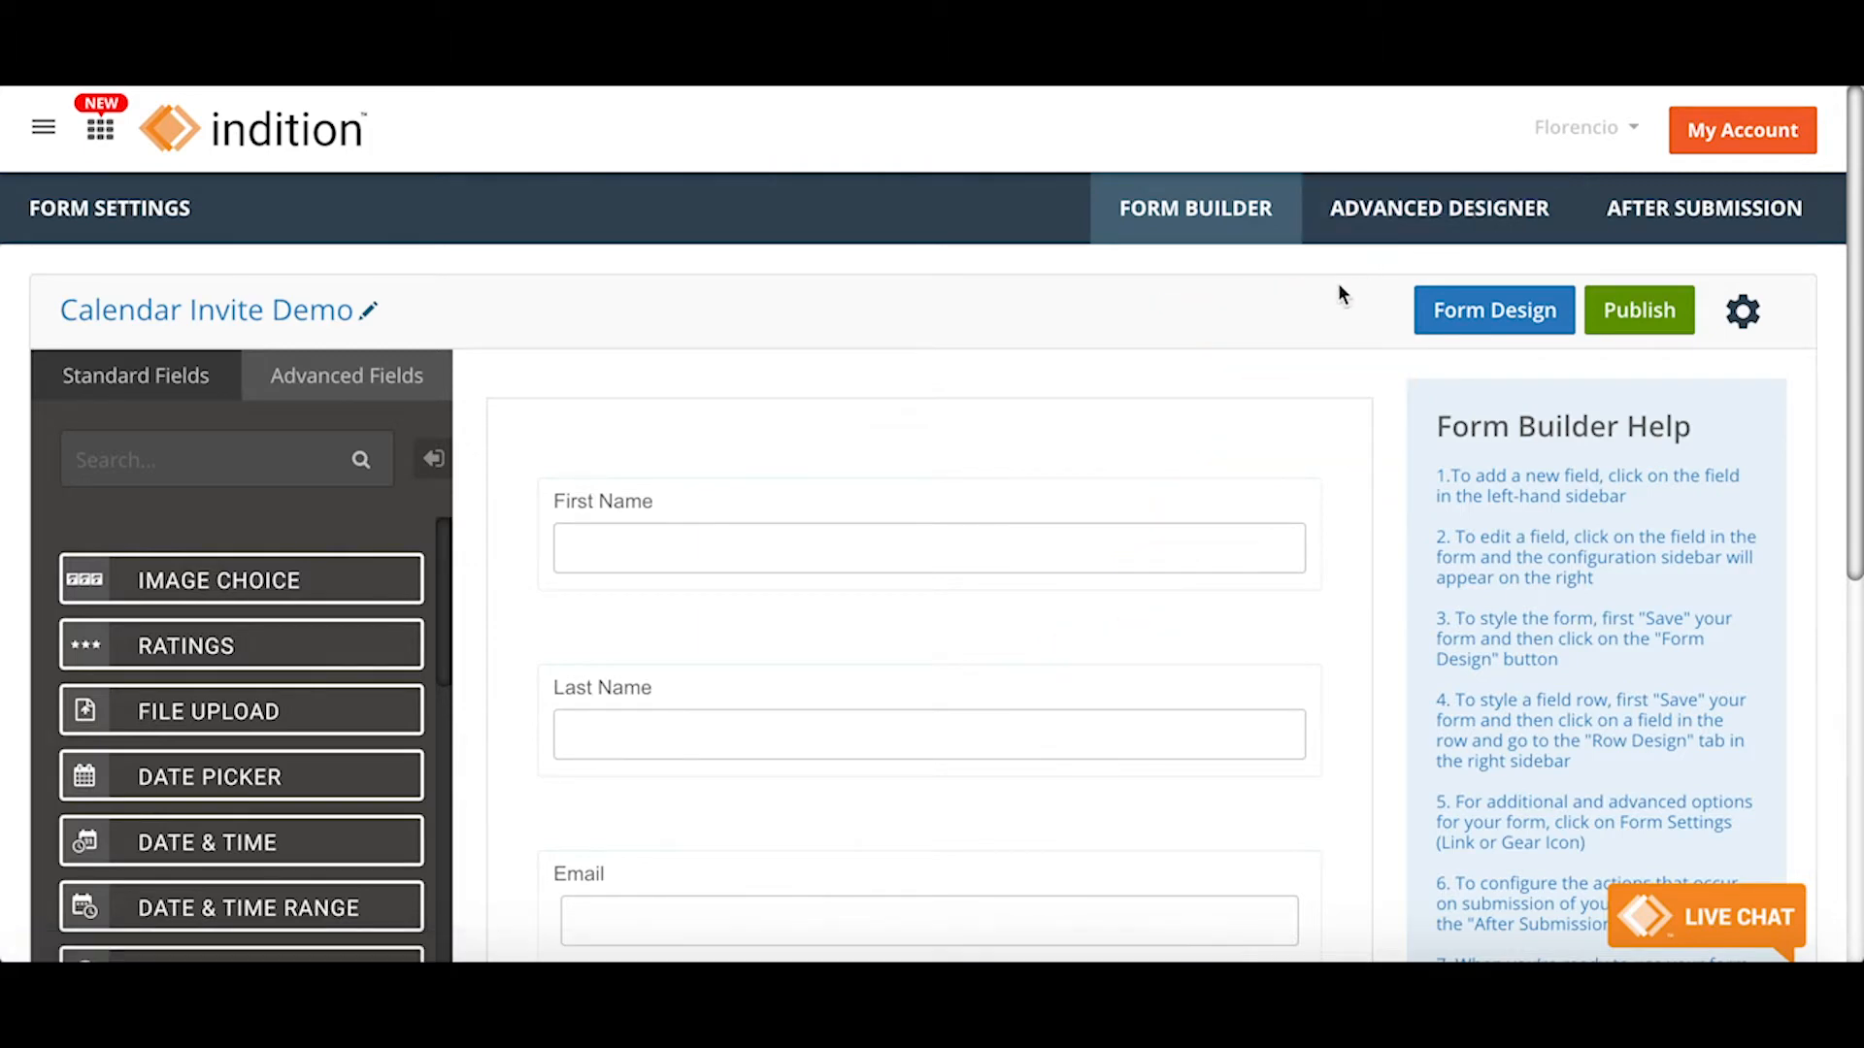
Add a Respond Email action to the form's after-submission email processing.
click(1708, 224)
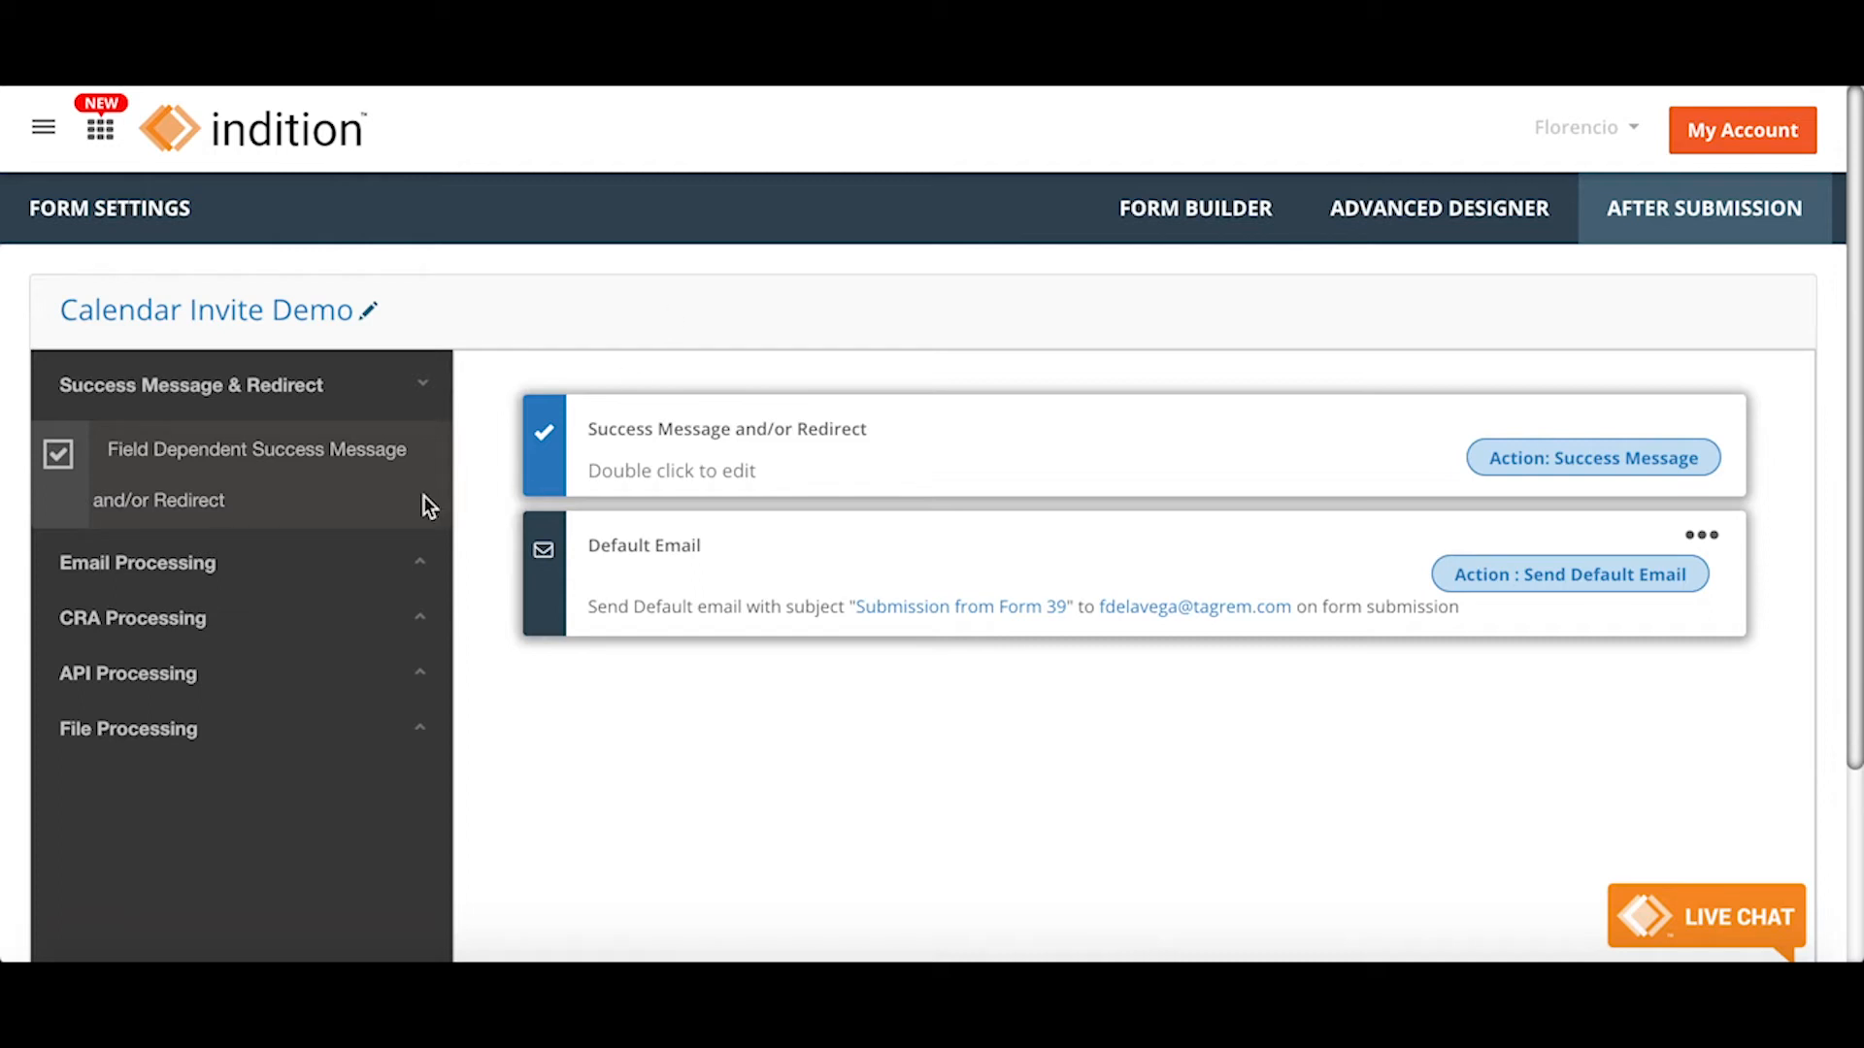
click(423, 569)
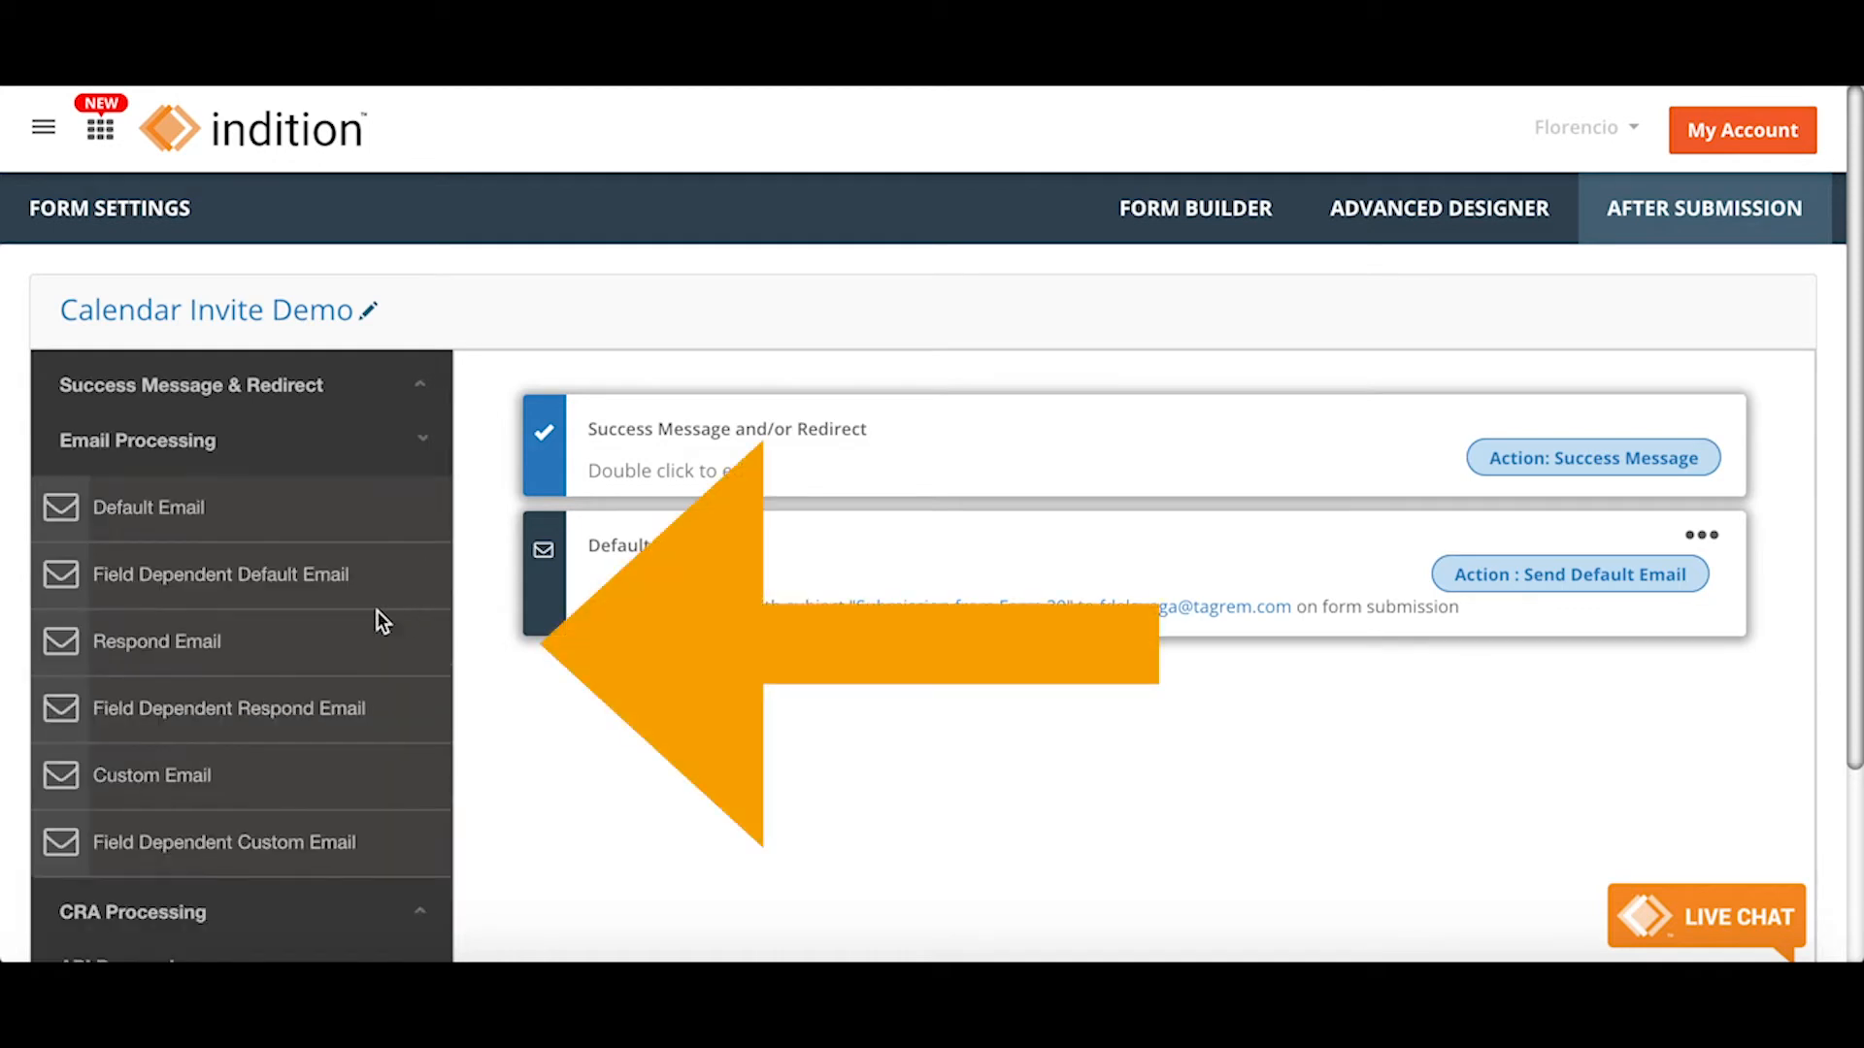
click(206, 649)
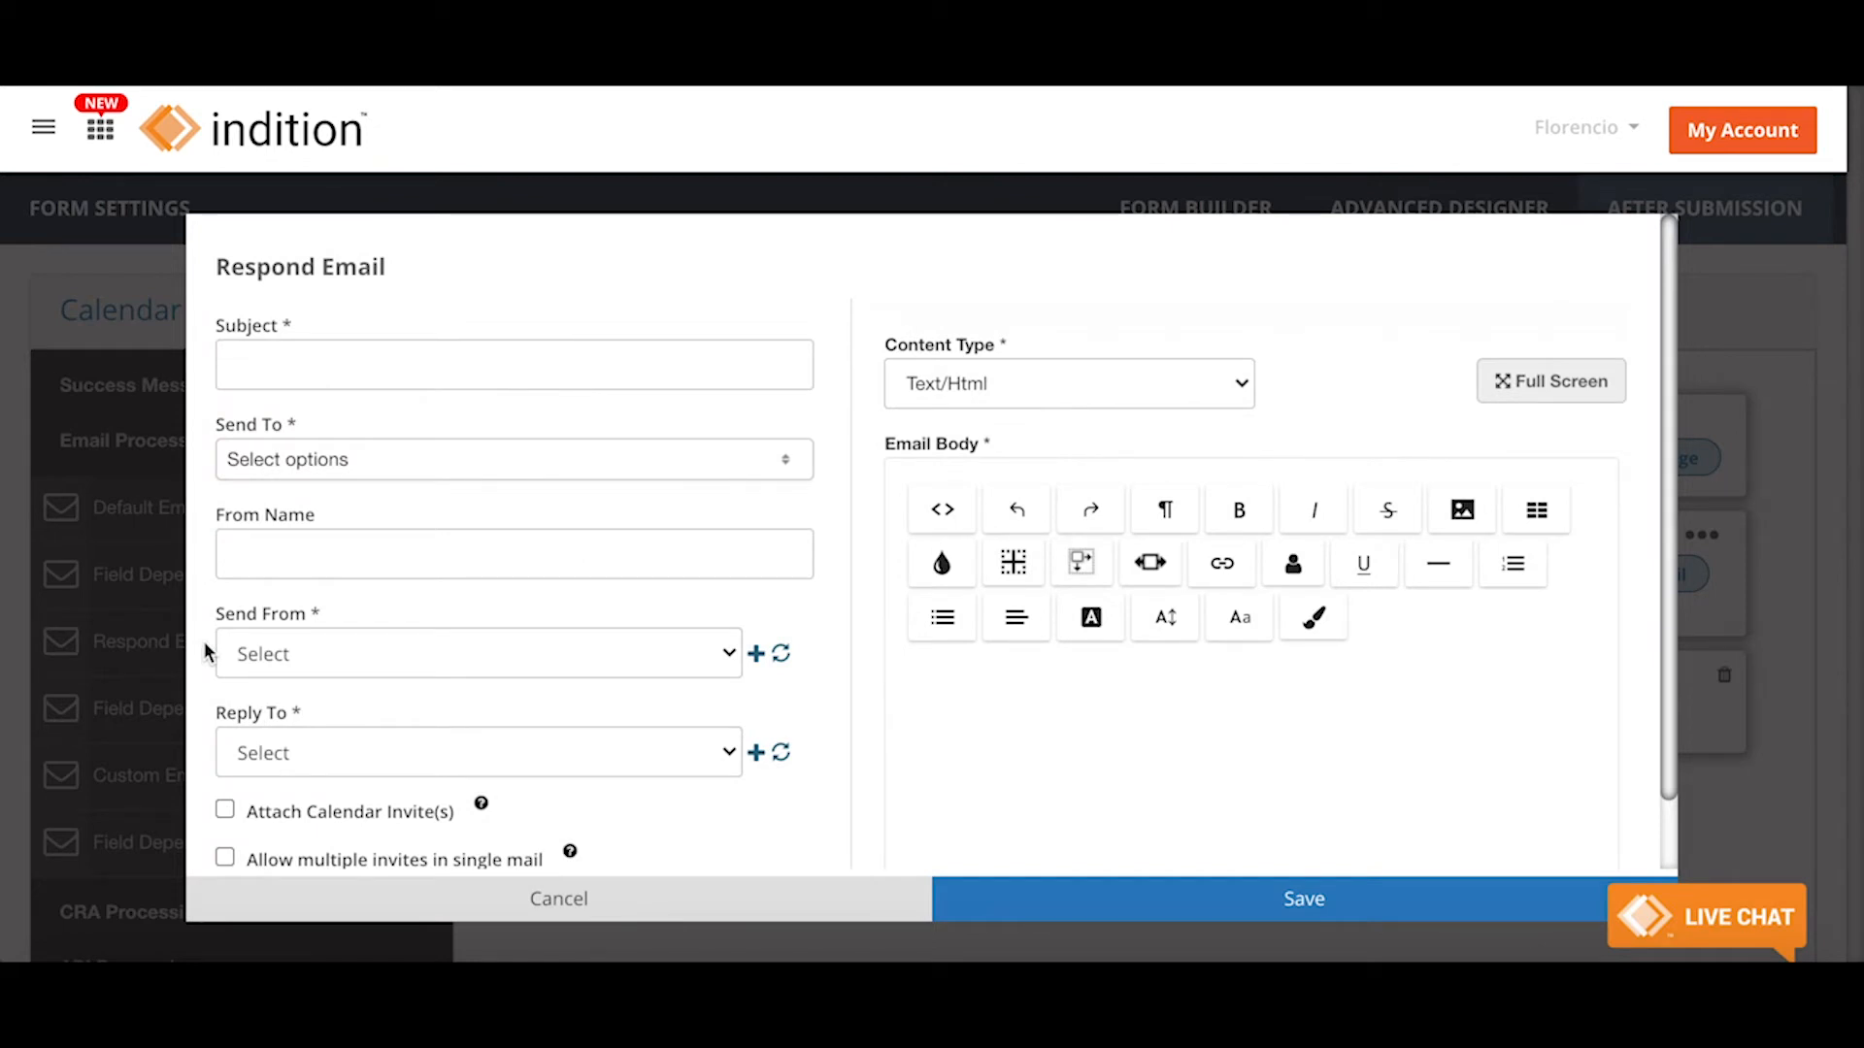
Set the respond email's subject to "Test" and choose the form's Email field as the recipient.
click(355, 374)
text(Test)
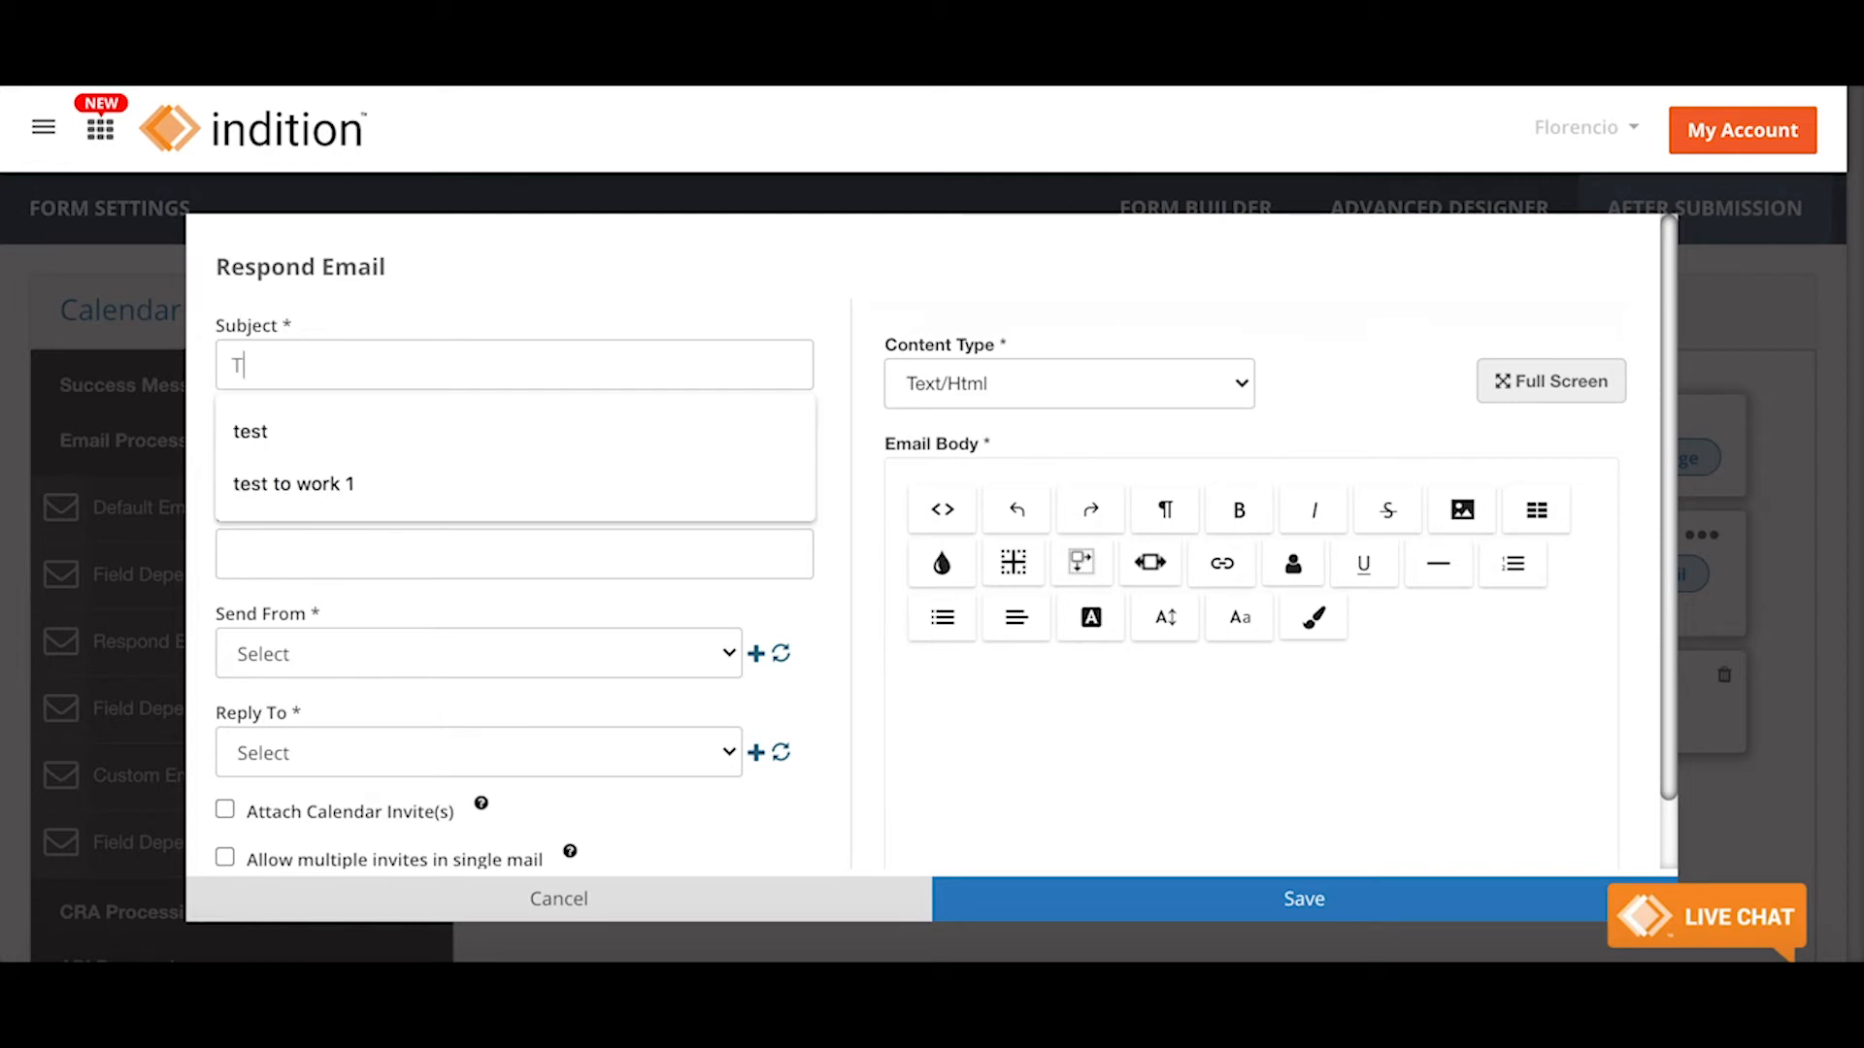
click(584, 278)
click(432, 464)
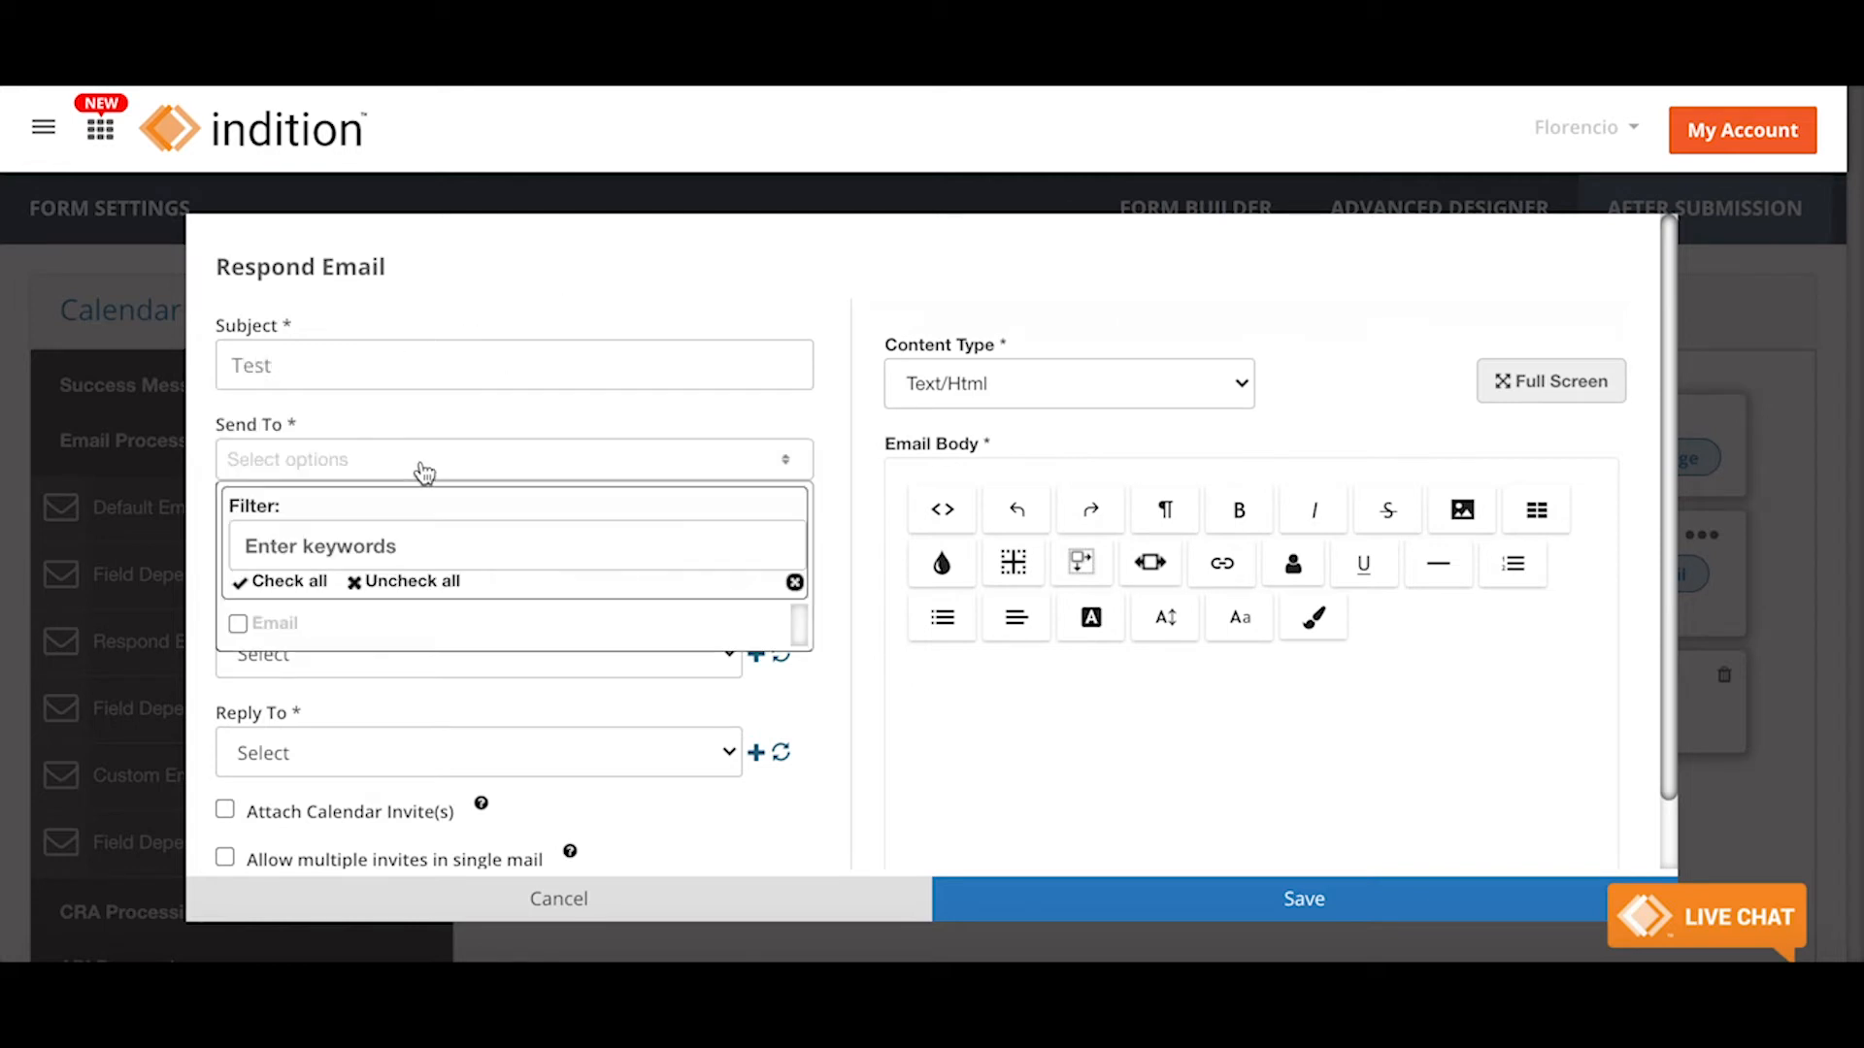
click(250, 623)
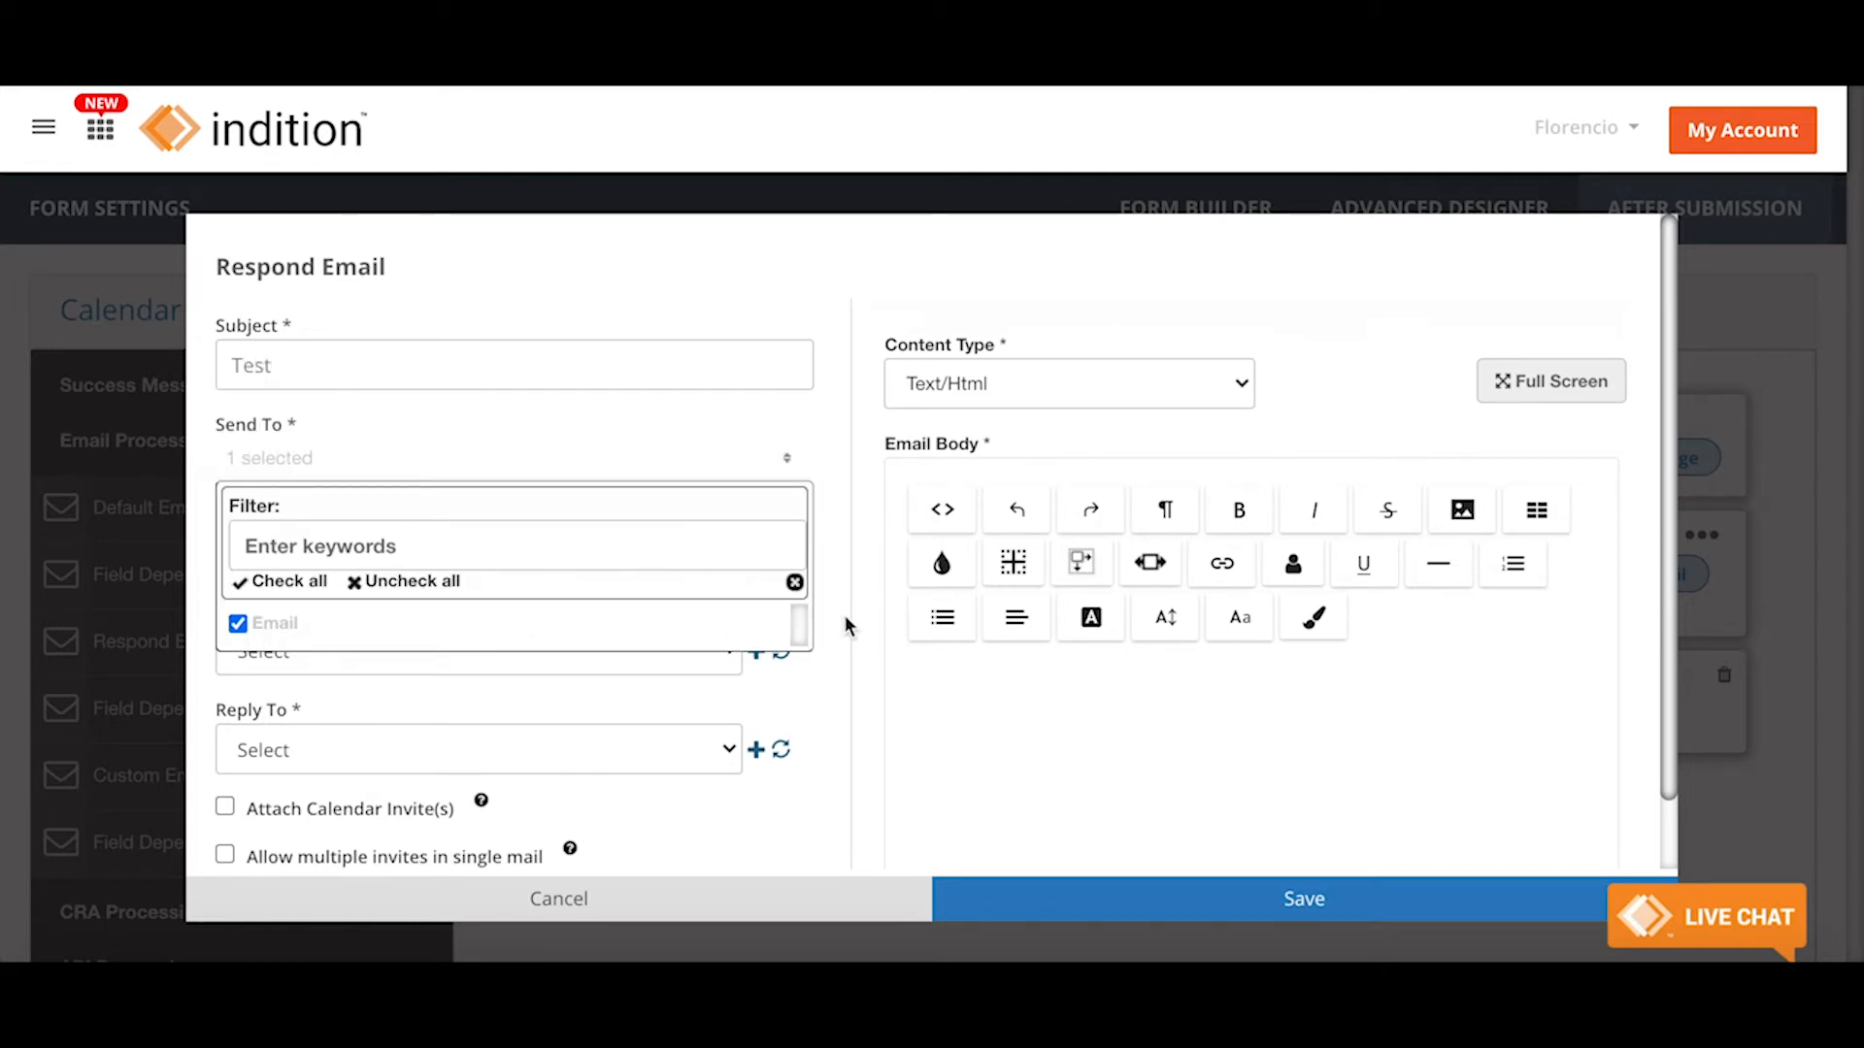
click(846, 614)
Fill in the From Name, Send From and Reply To details and enable Attach Calendar Invite(s).
click(376, 555)
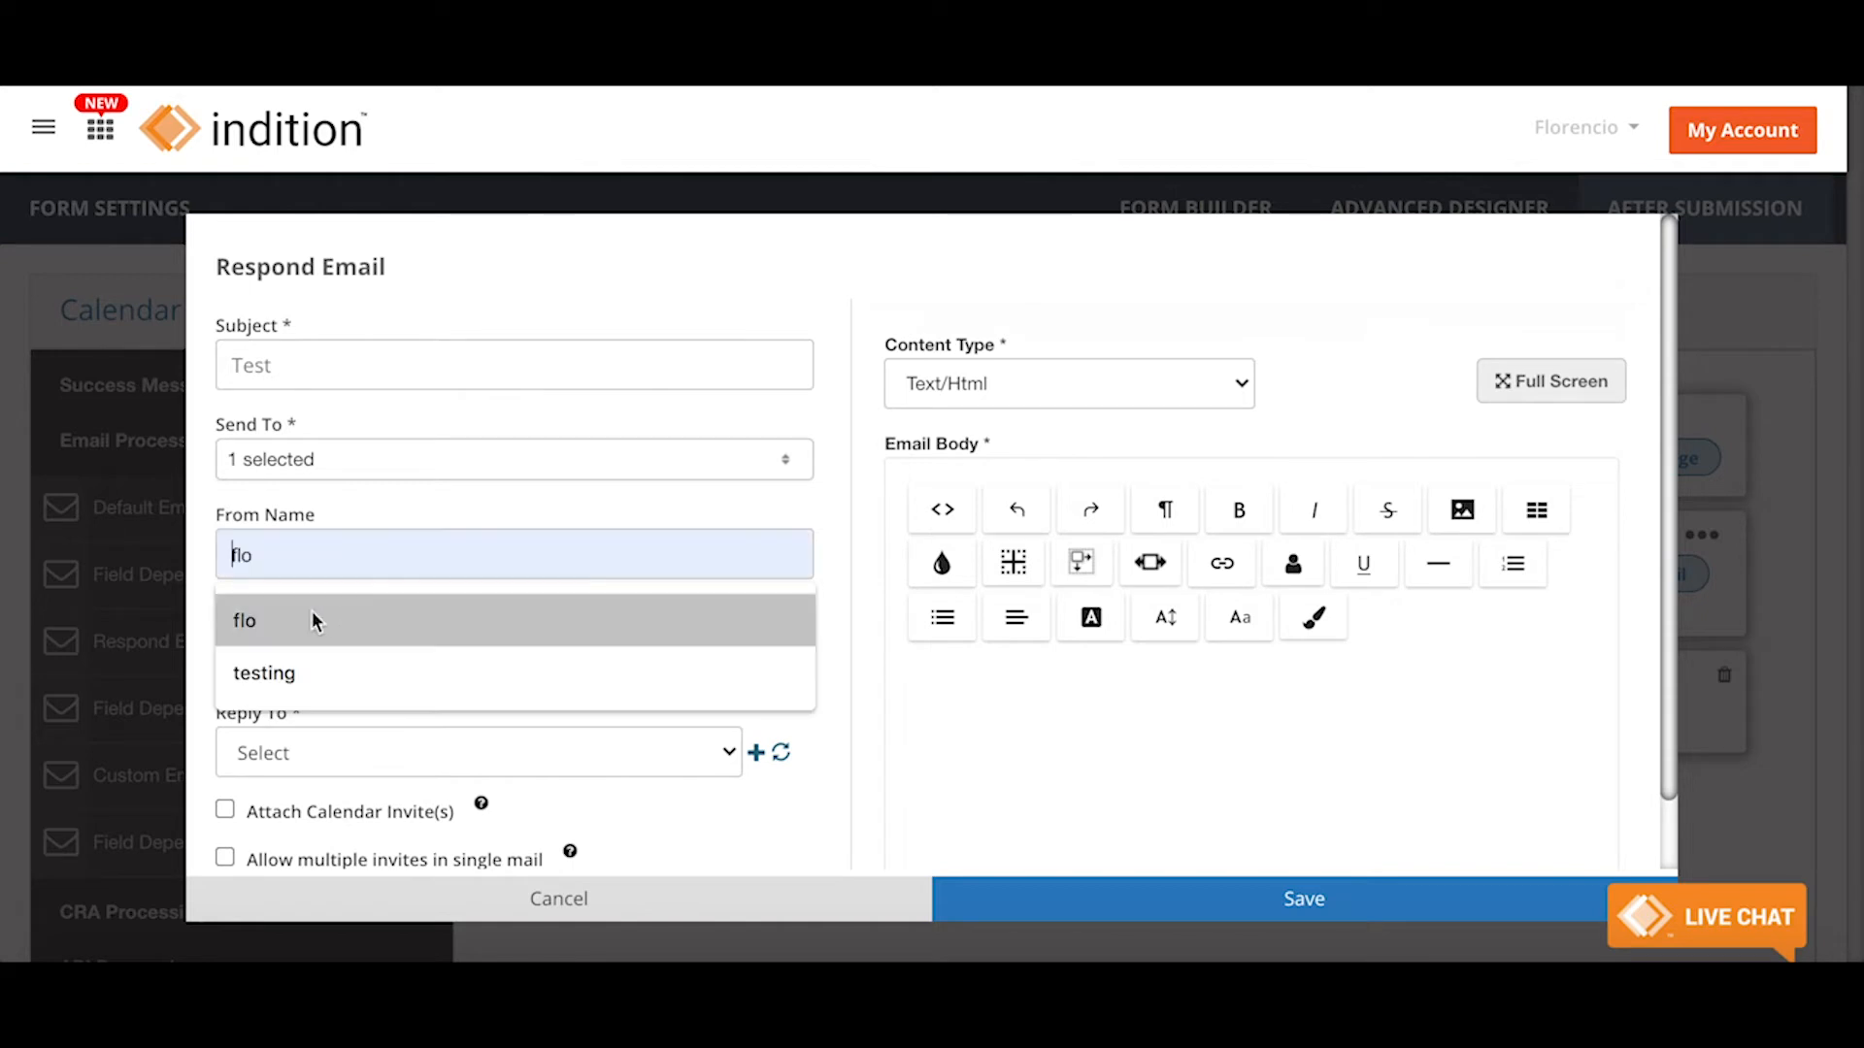
click(312, 619)
click(674, 652)
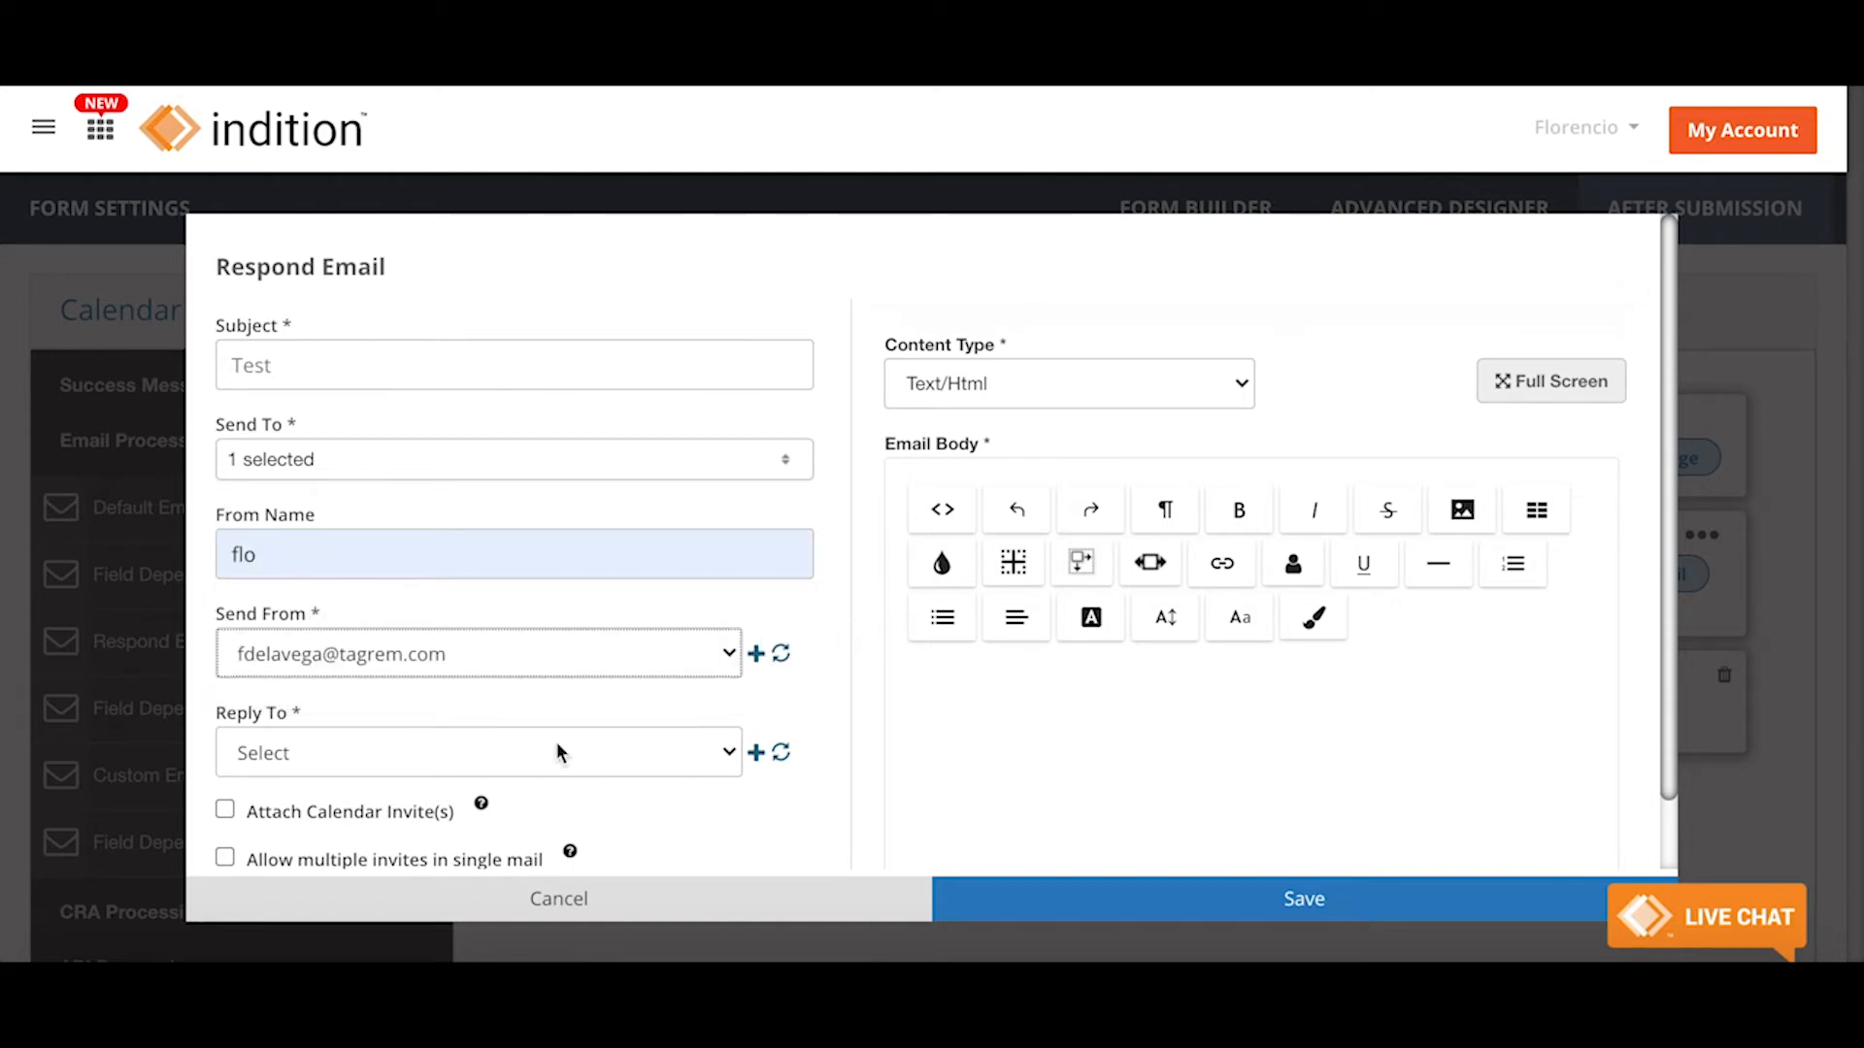
click(562, 753)
scroll(868, 723, down, 1)
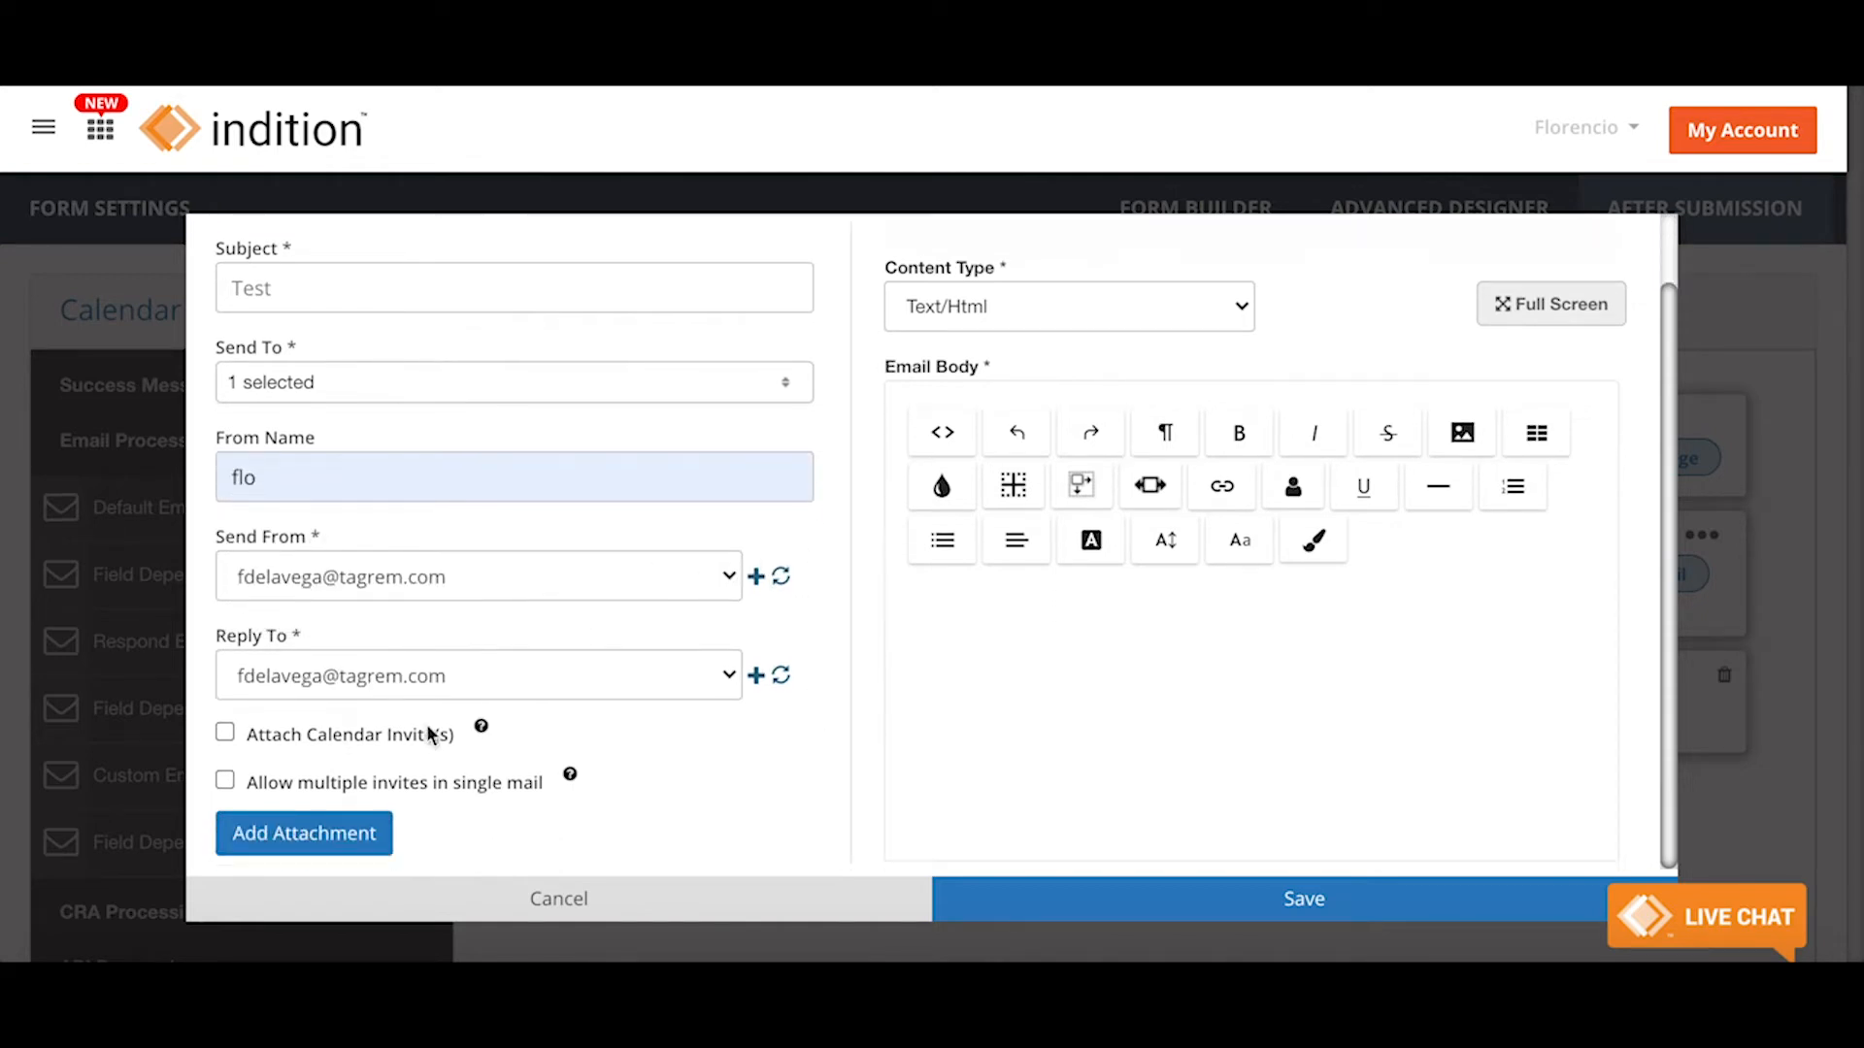
click(226, 736)
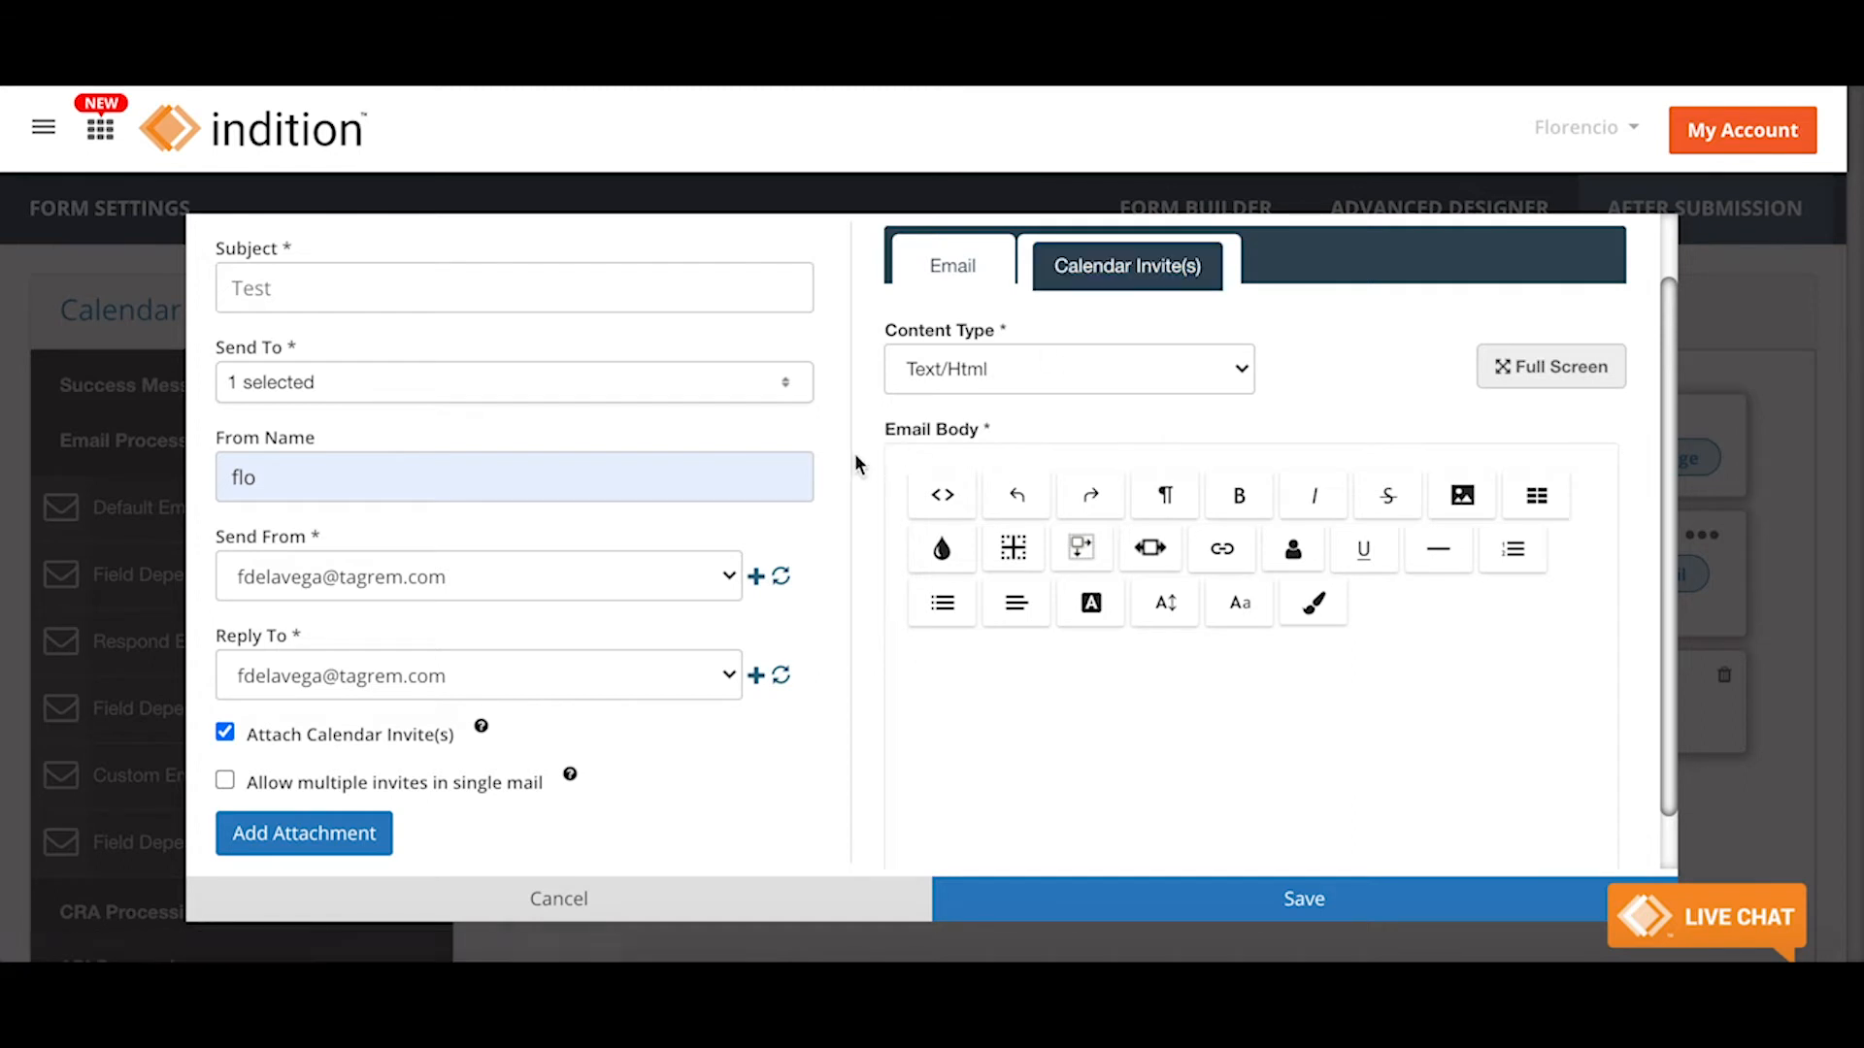
Start the email body with "Hello" followed by the First Name personalization field and a comma.
click(989, 704)
text(Hello)
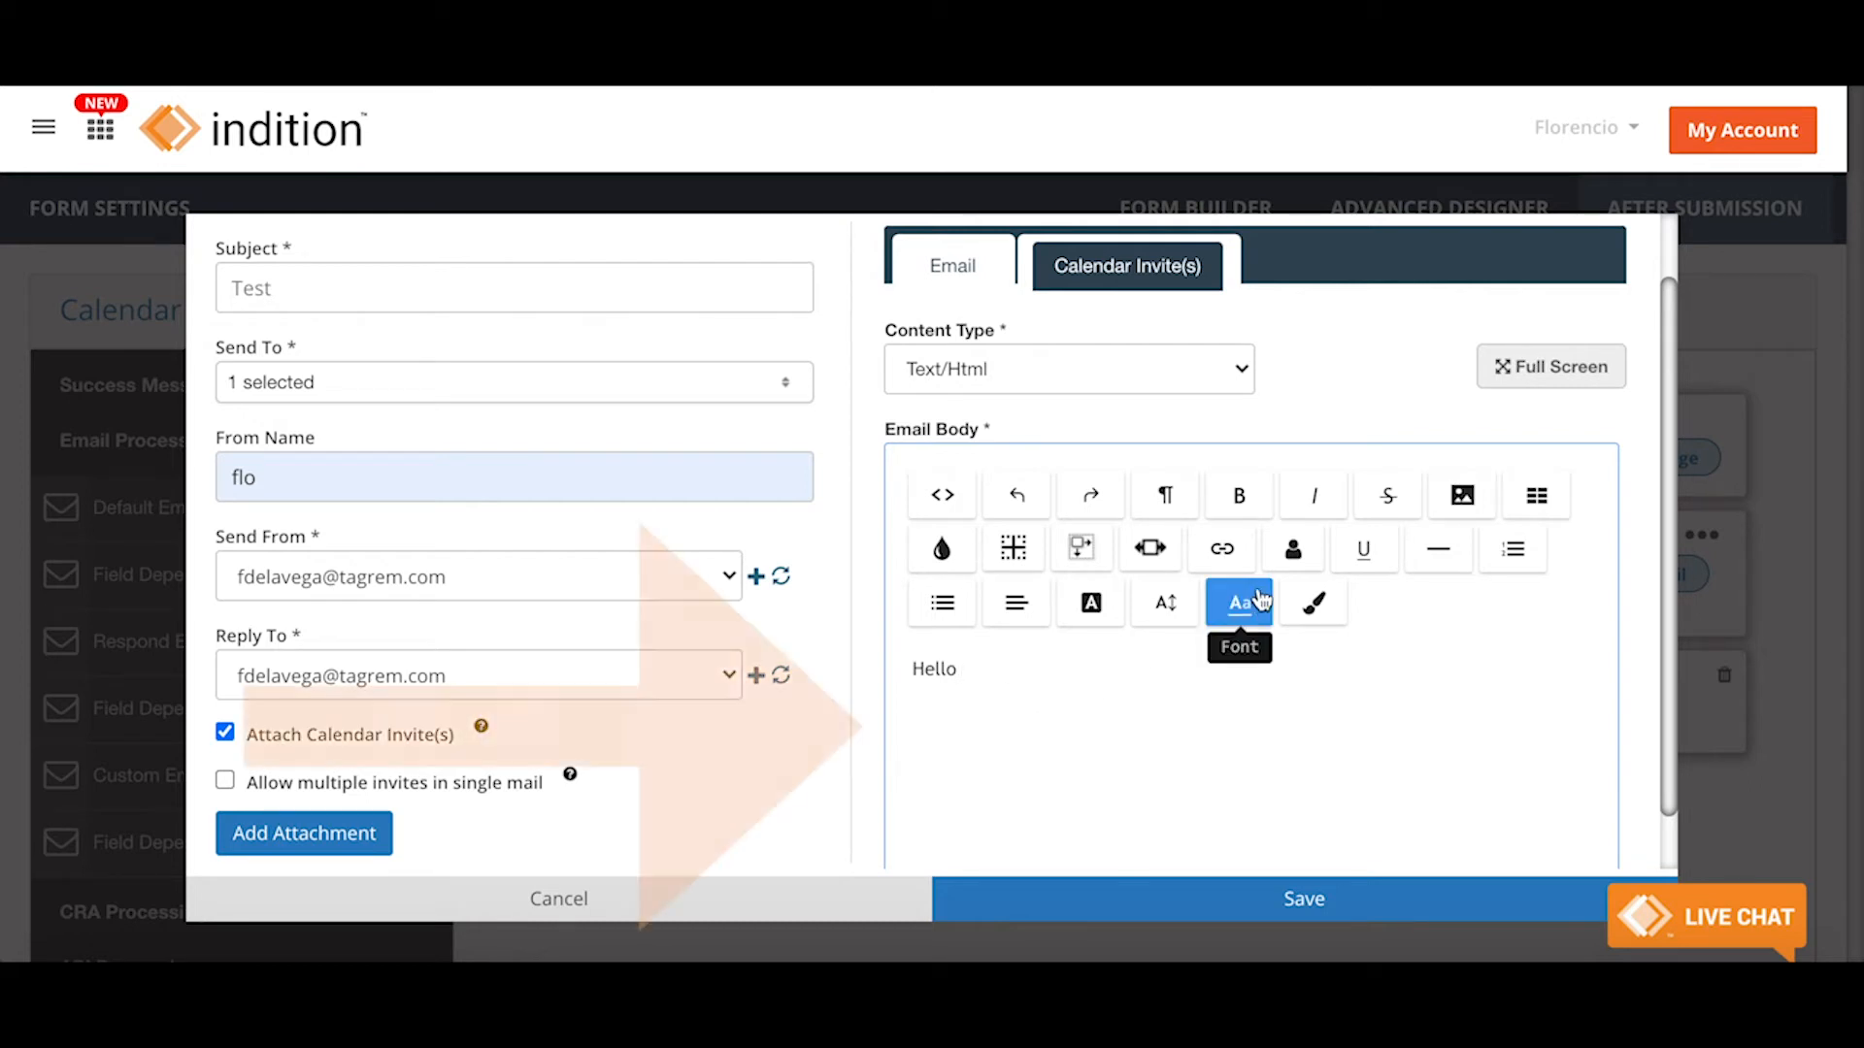
click(1294, 553)
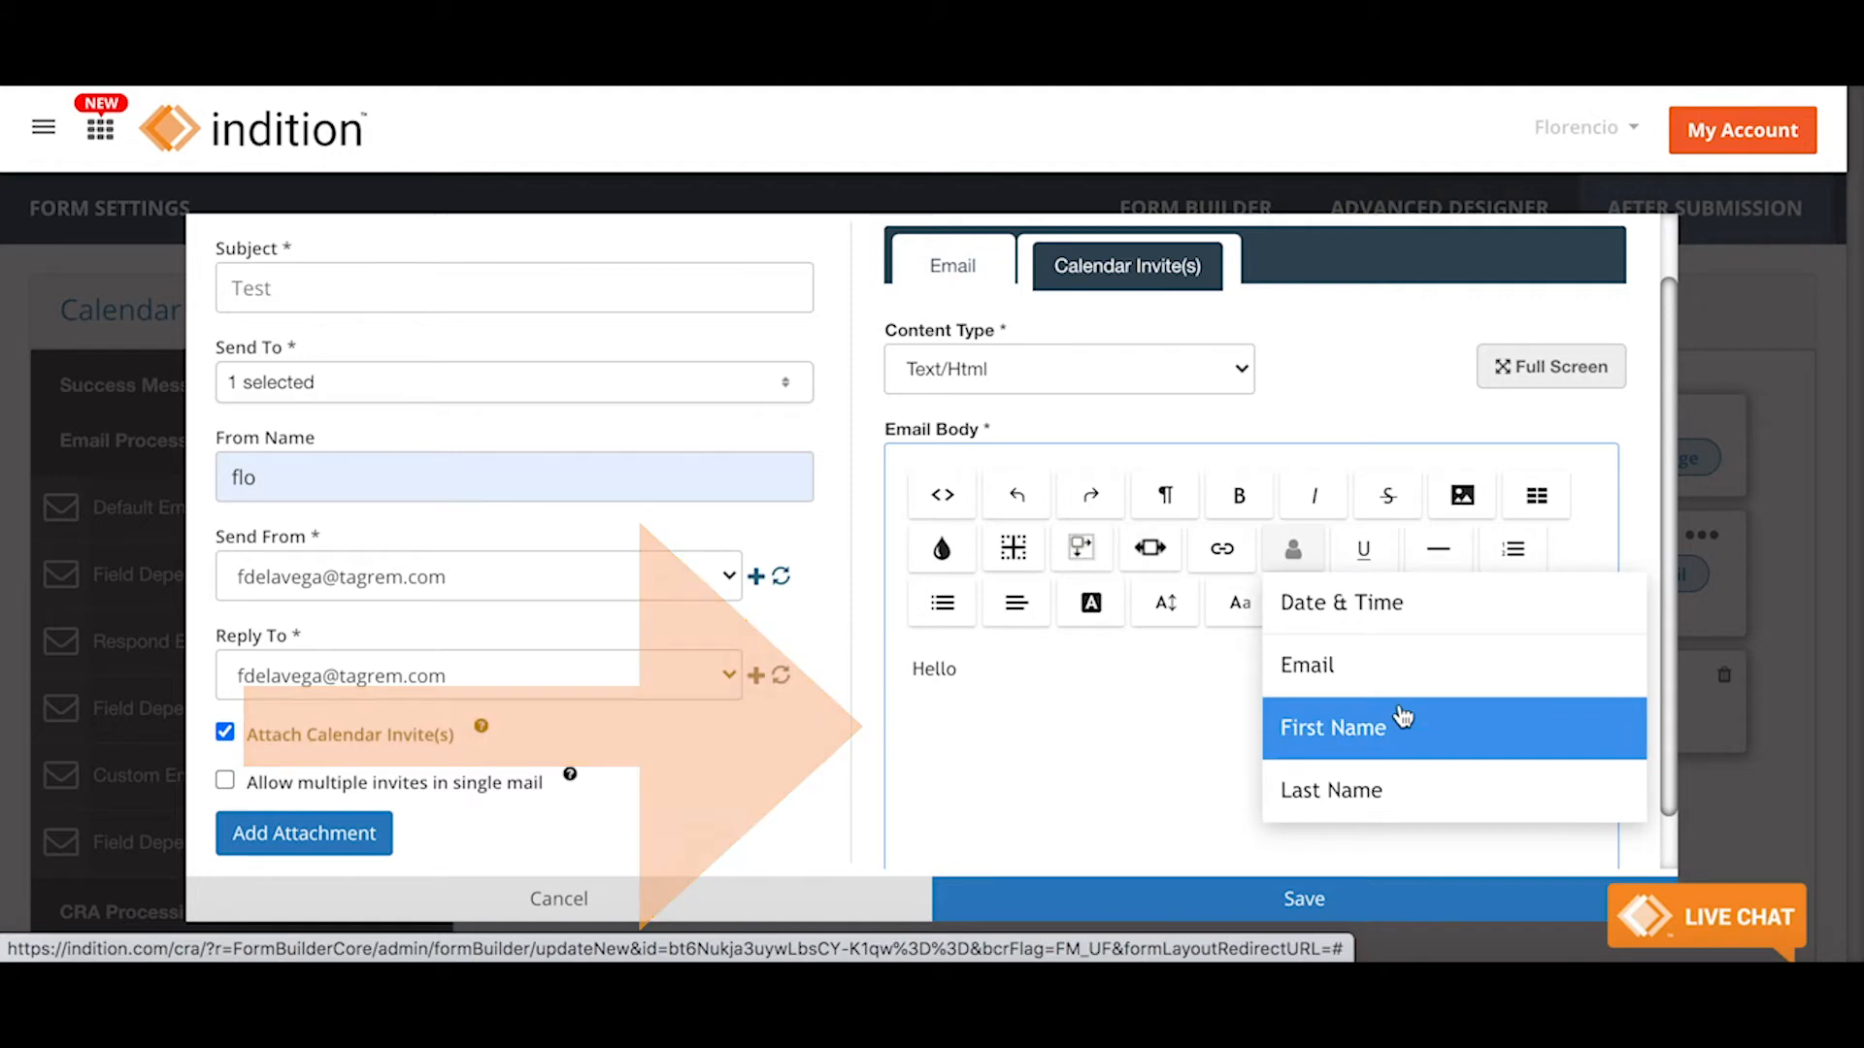
click(1431, 740)
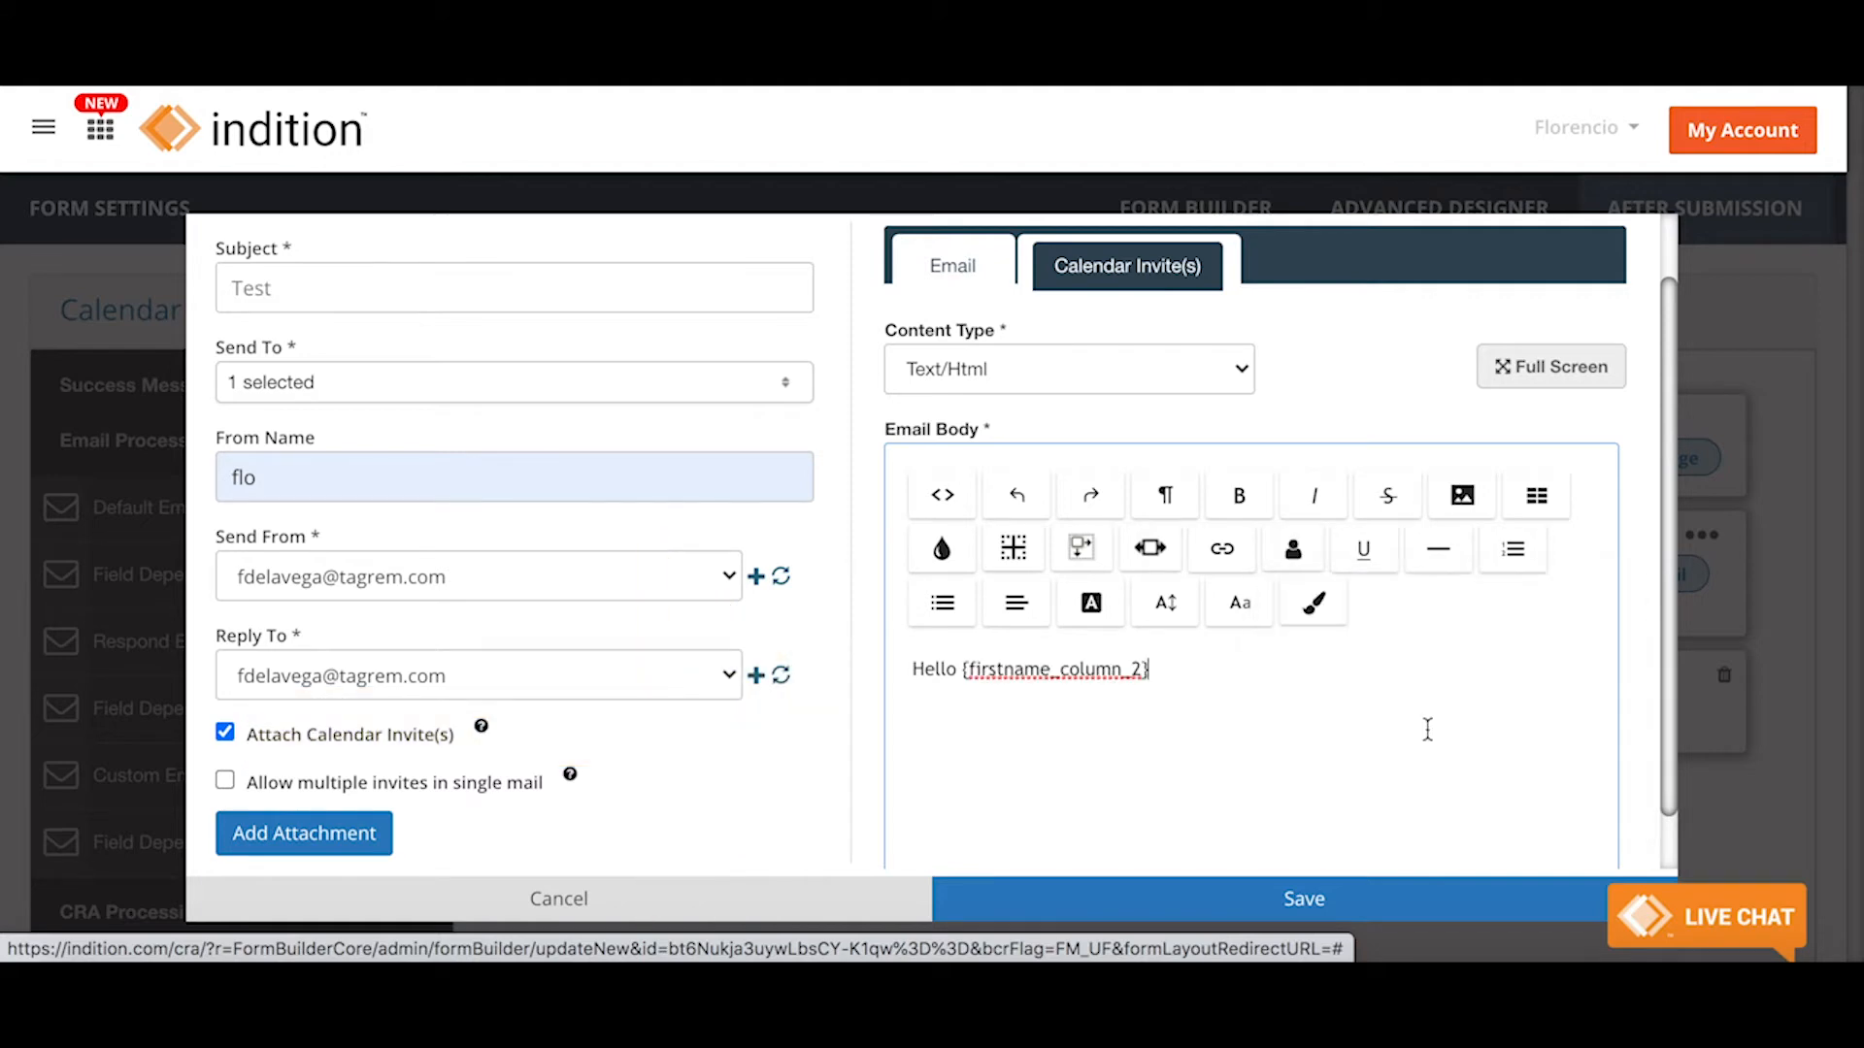
text(,)
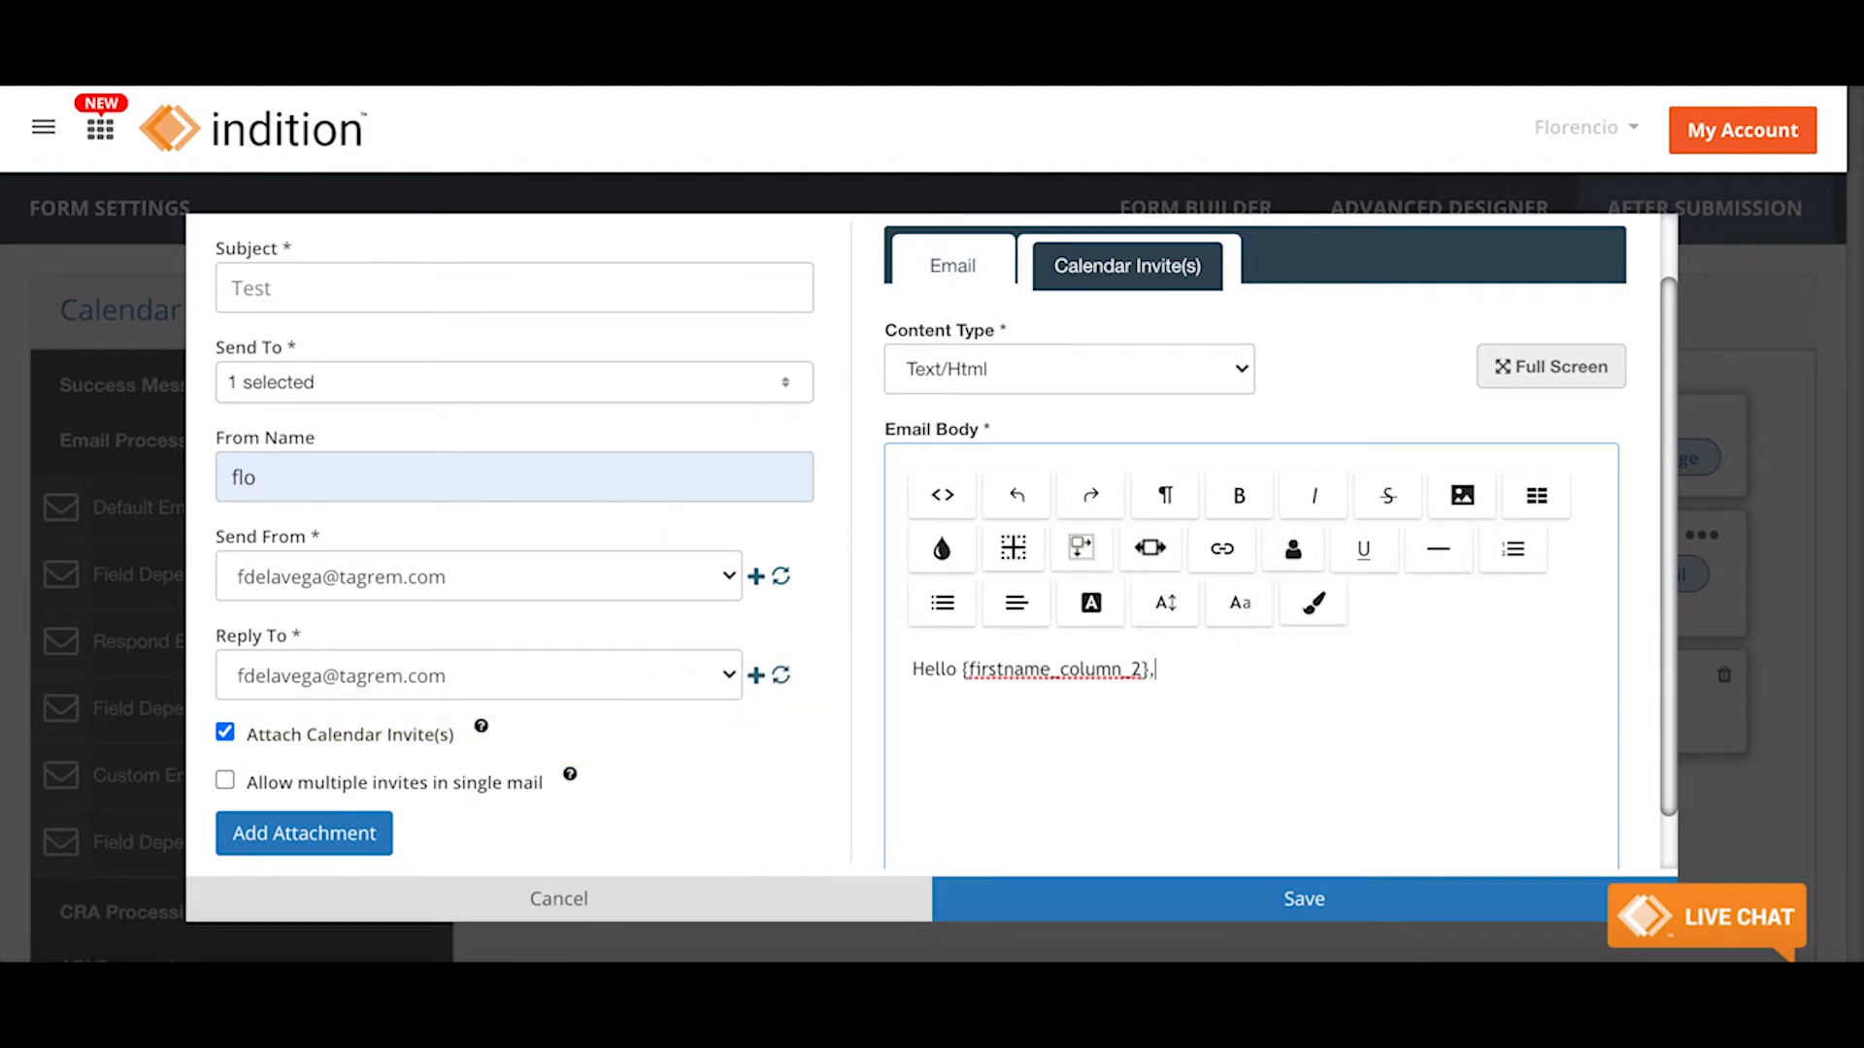
Add the body message "Thank you for submitting your form. Your calendar invite will arrive in another email." plus how to sync the invitation to the calendar.
key(Return)
text(Thank you for submitting your form. Your calendar invite will arrive in another email. All you need to do is double click on the invitation and it will sync to your calendar.)
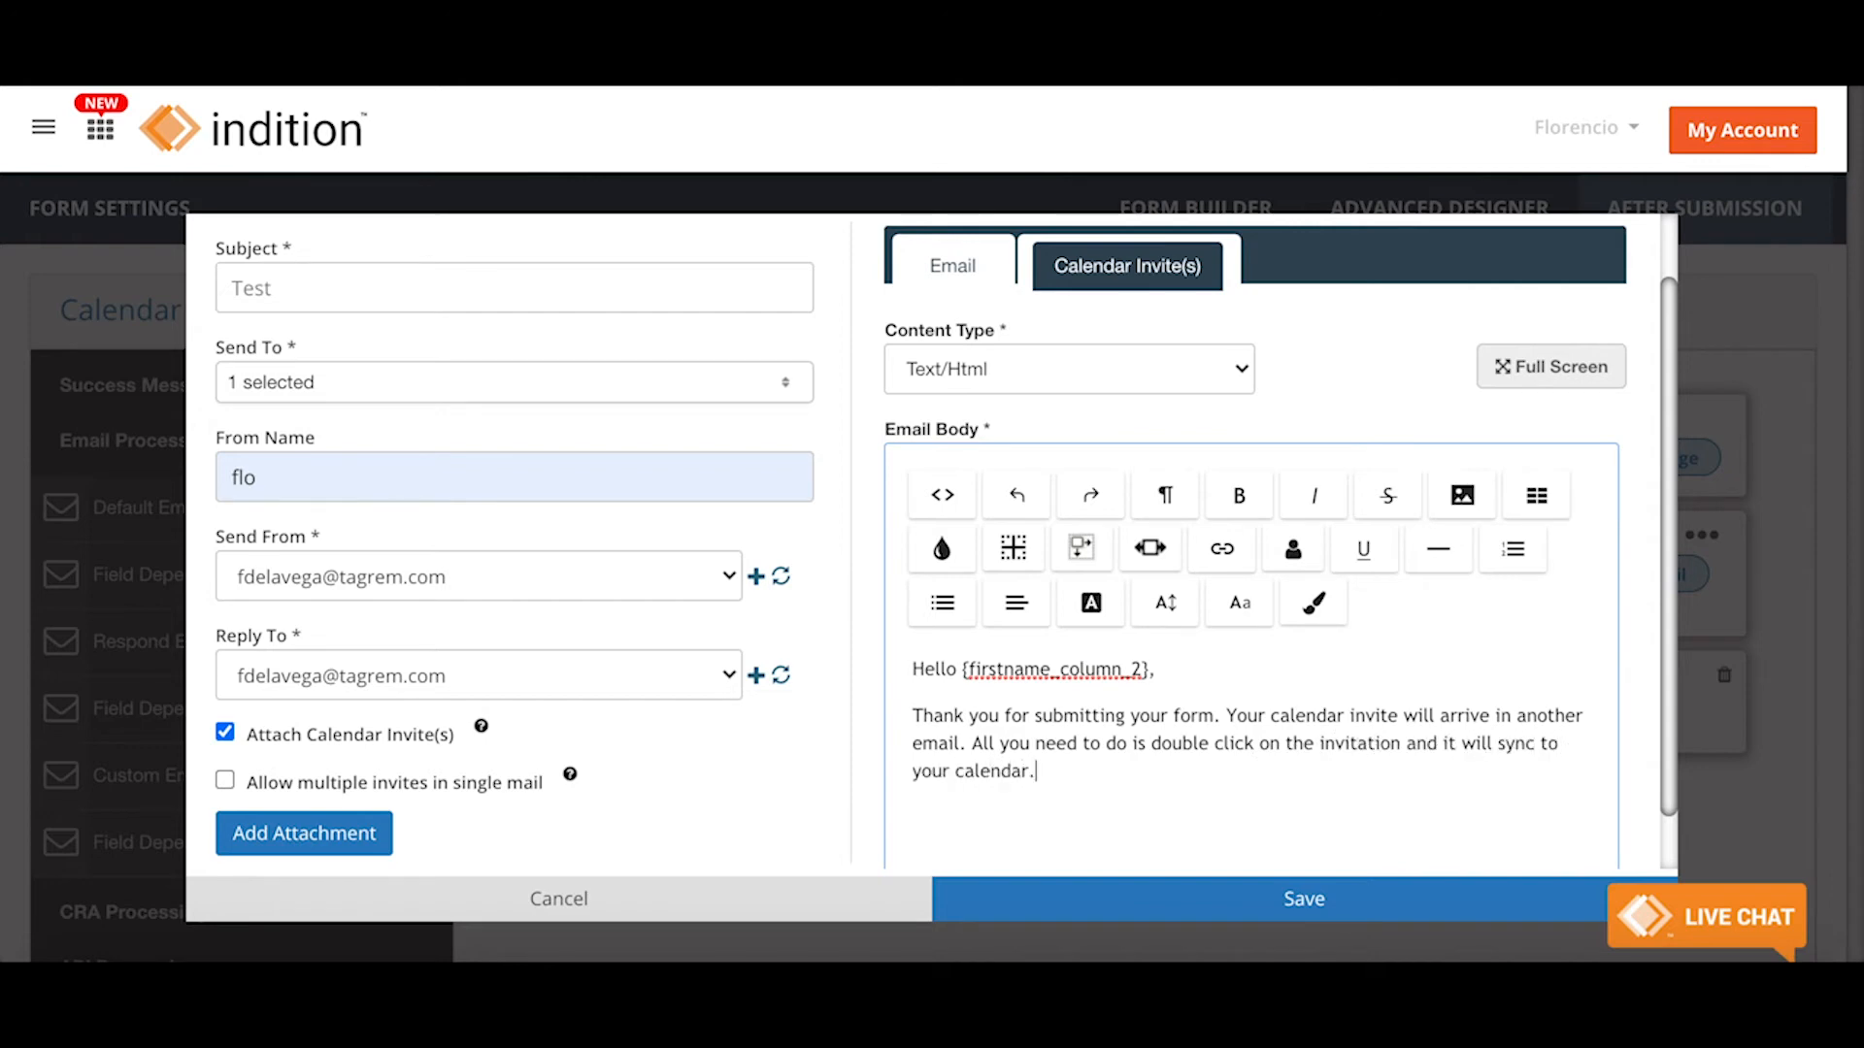
scroll(1157, 766, down, 1)
scroll(1157, 766, up, 2)
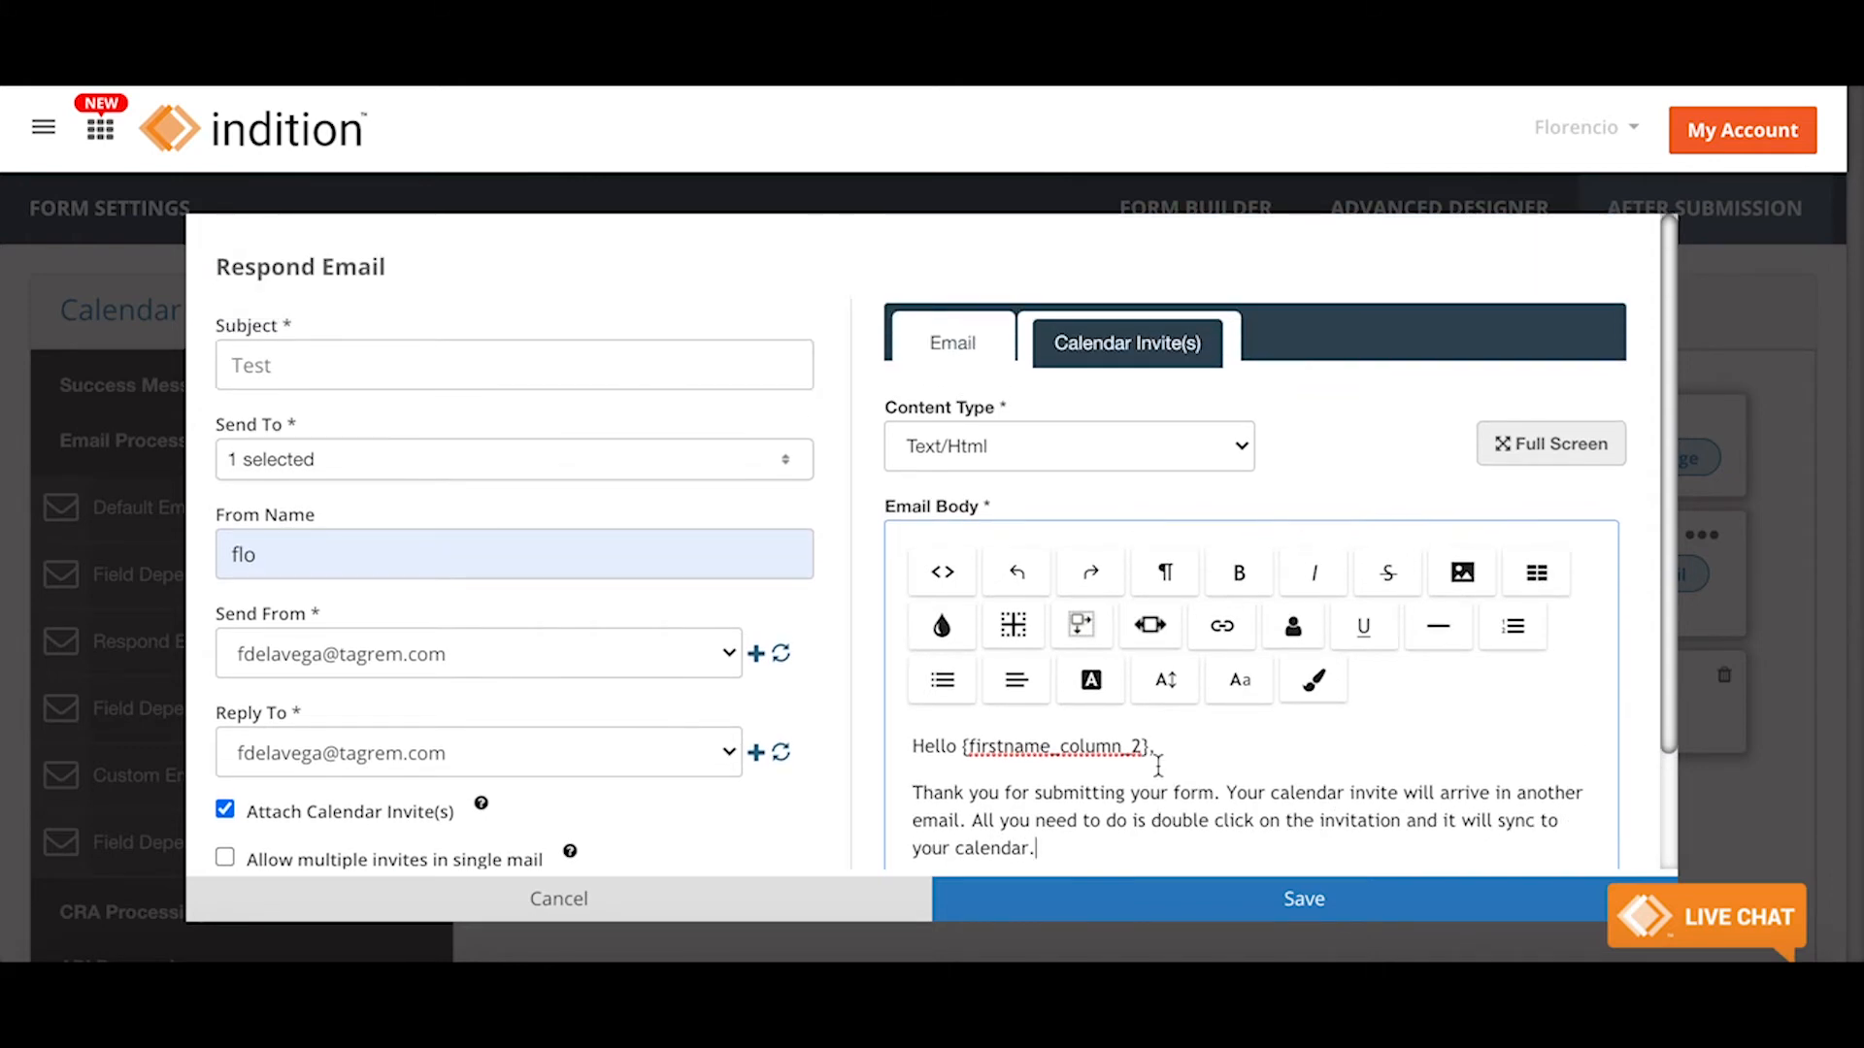
Select the Date & Time field for the calendar invite with the title "Invitation Date" and save the Respond Email action.
click(1134, 357)
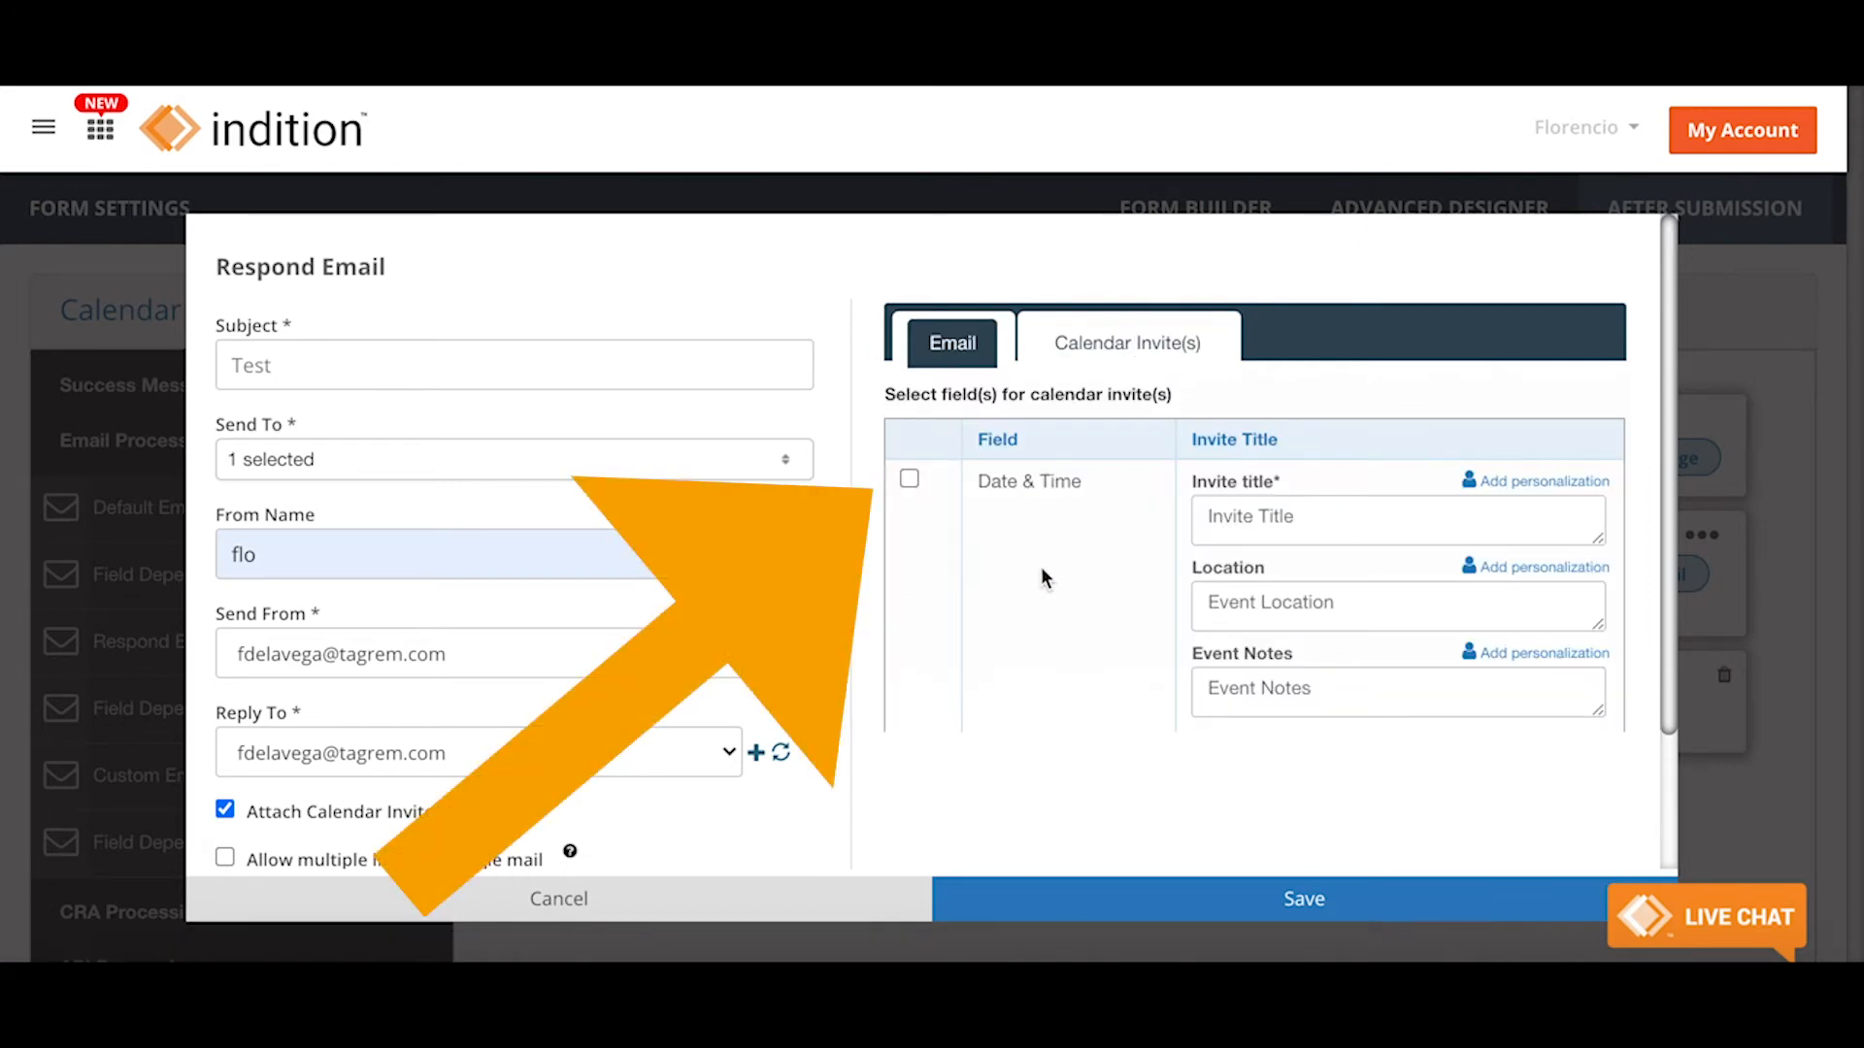
click(910, 479)
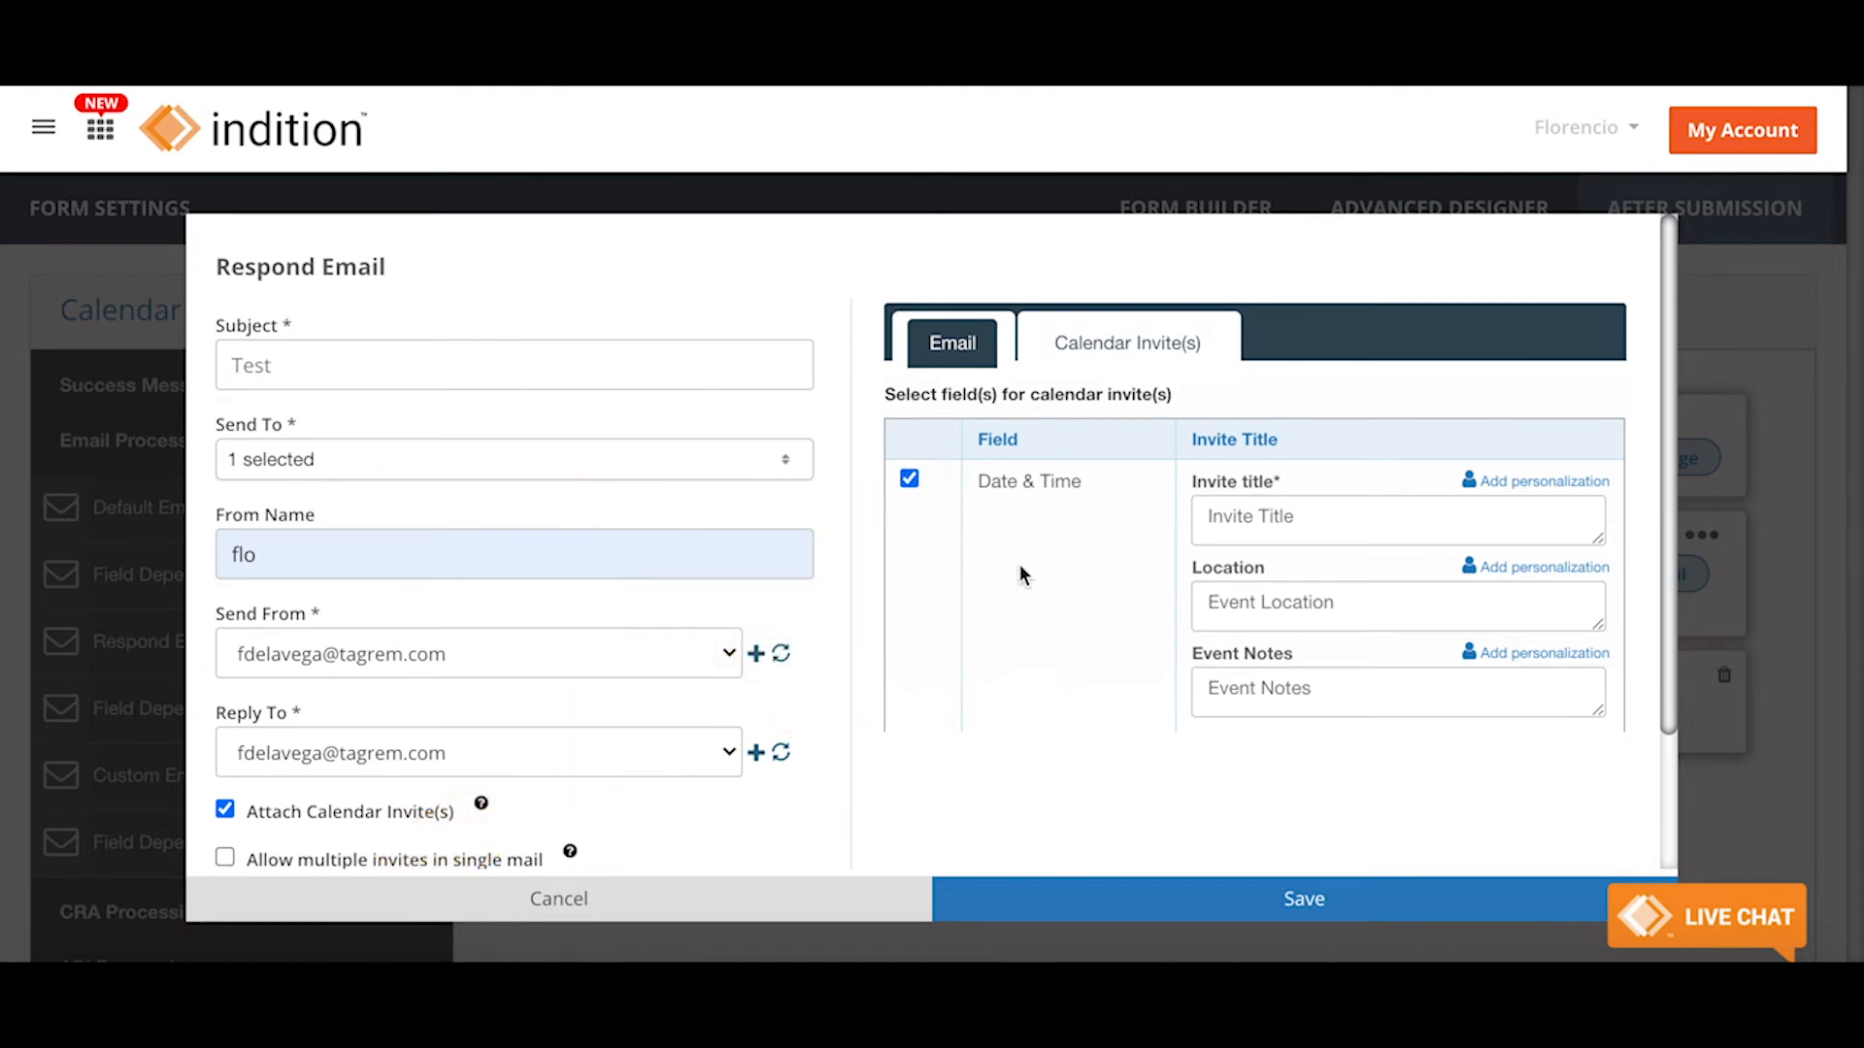
click(1315, 528)
text(Invitation )
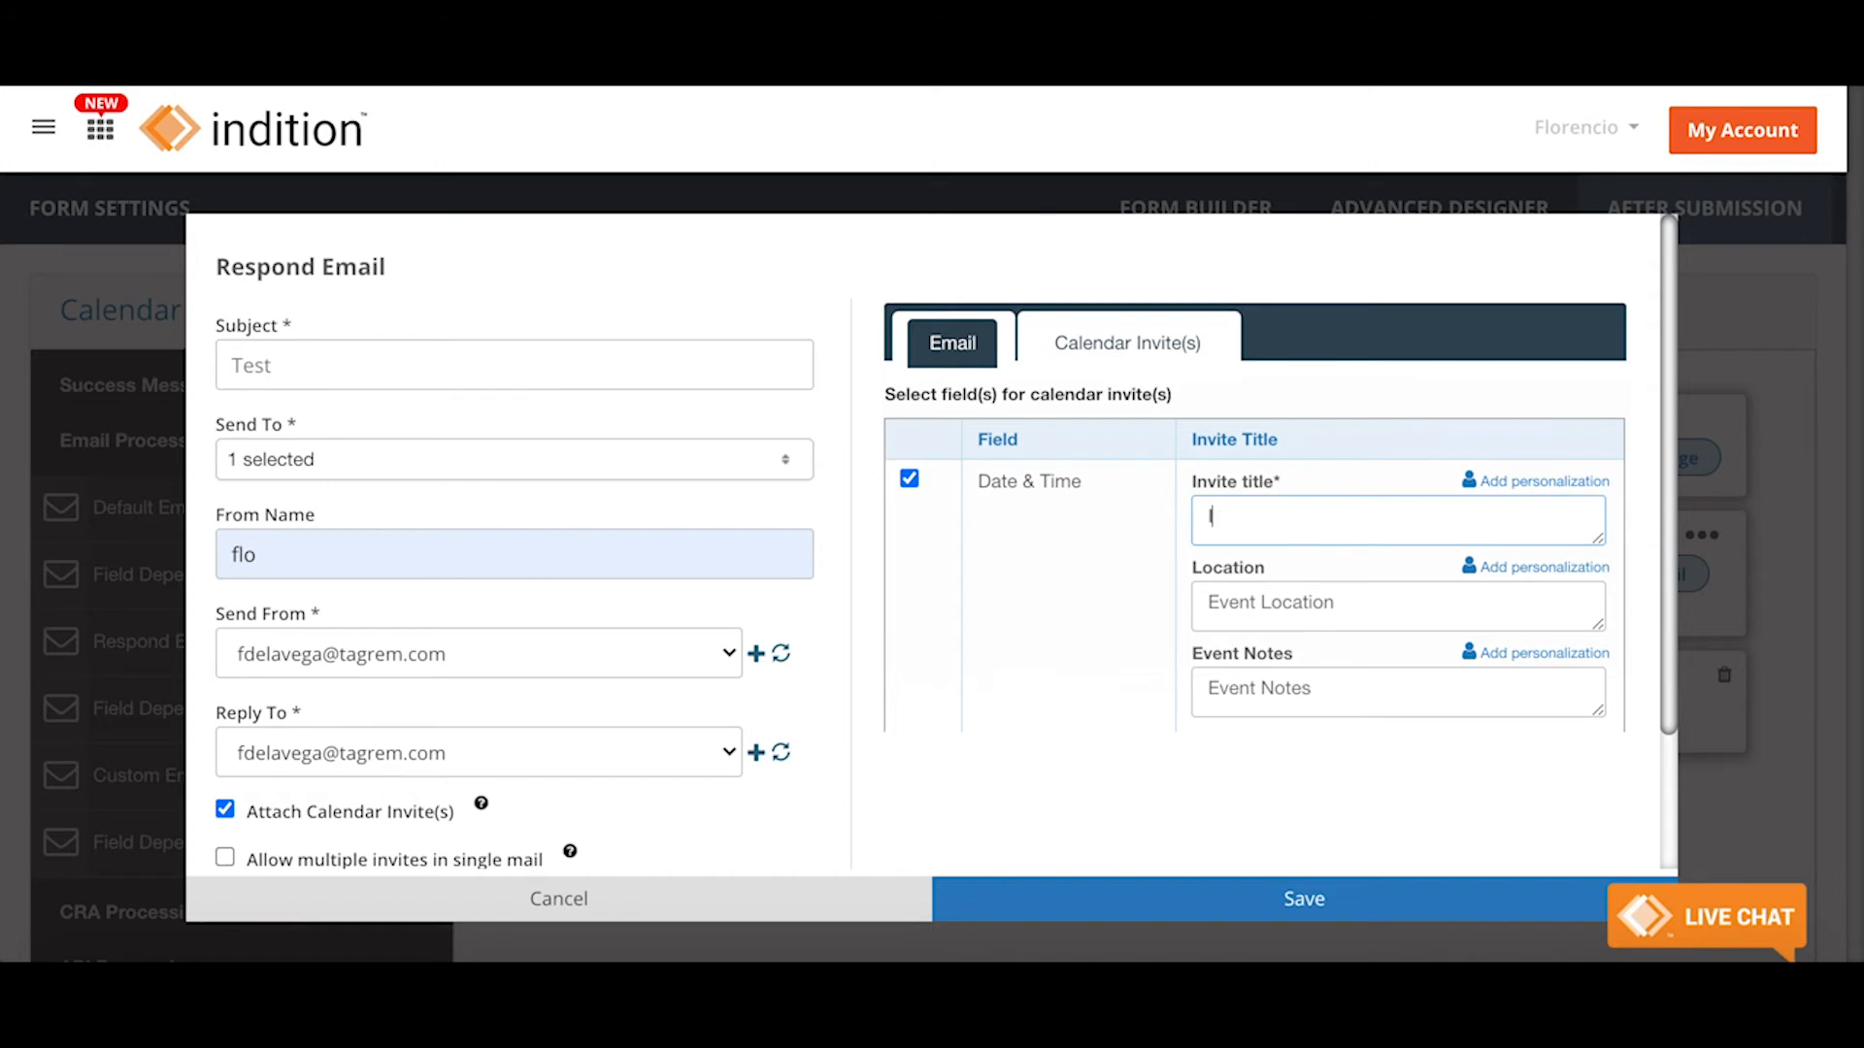
text(Date)
click(1130, 565)
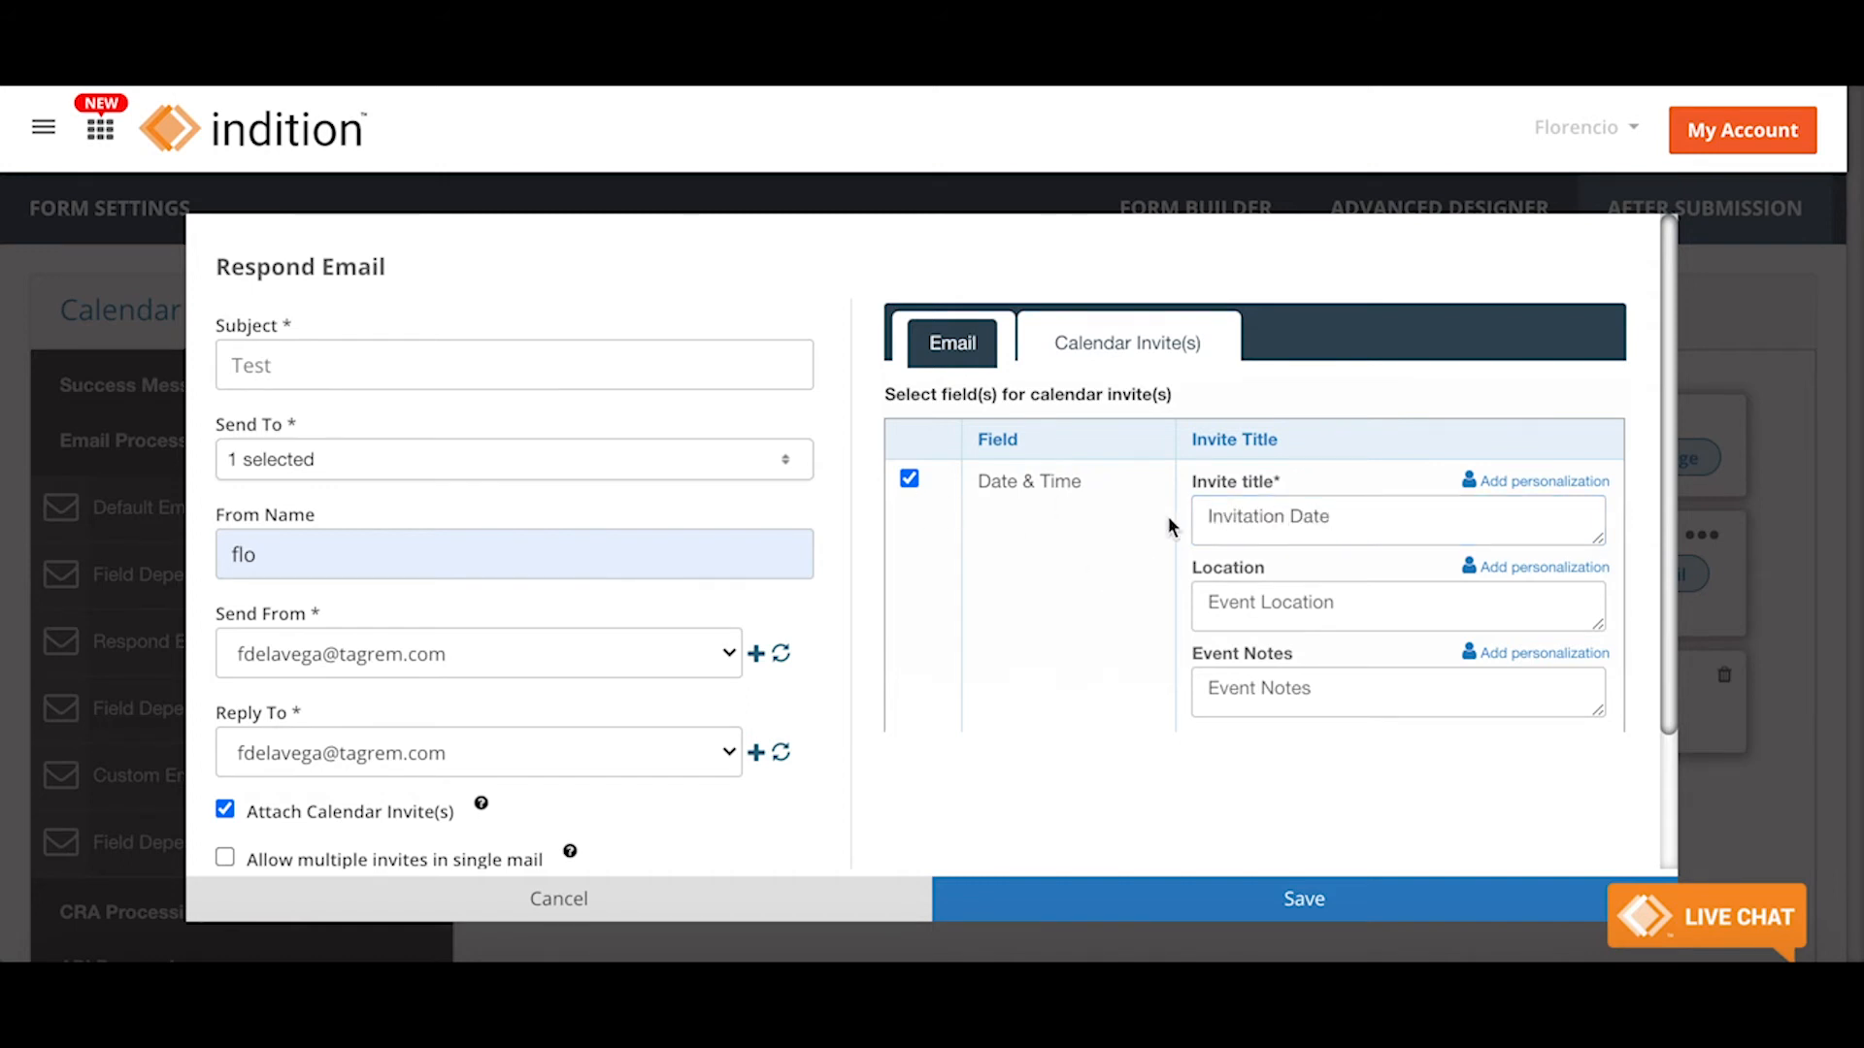
scroll(1133, 520, down, 2)
scroll(1133, 520, up, 2)
click(1331, 898)
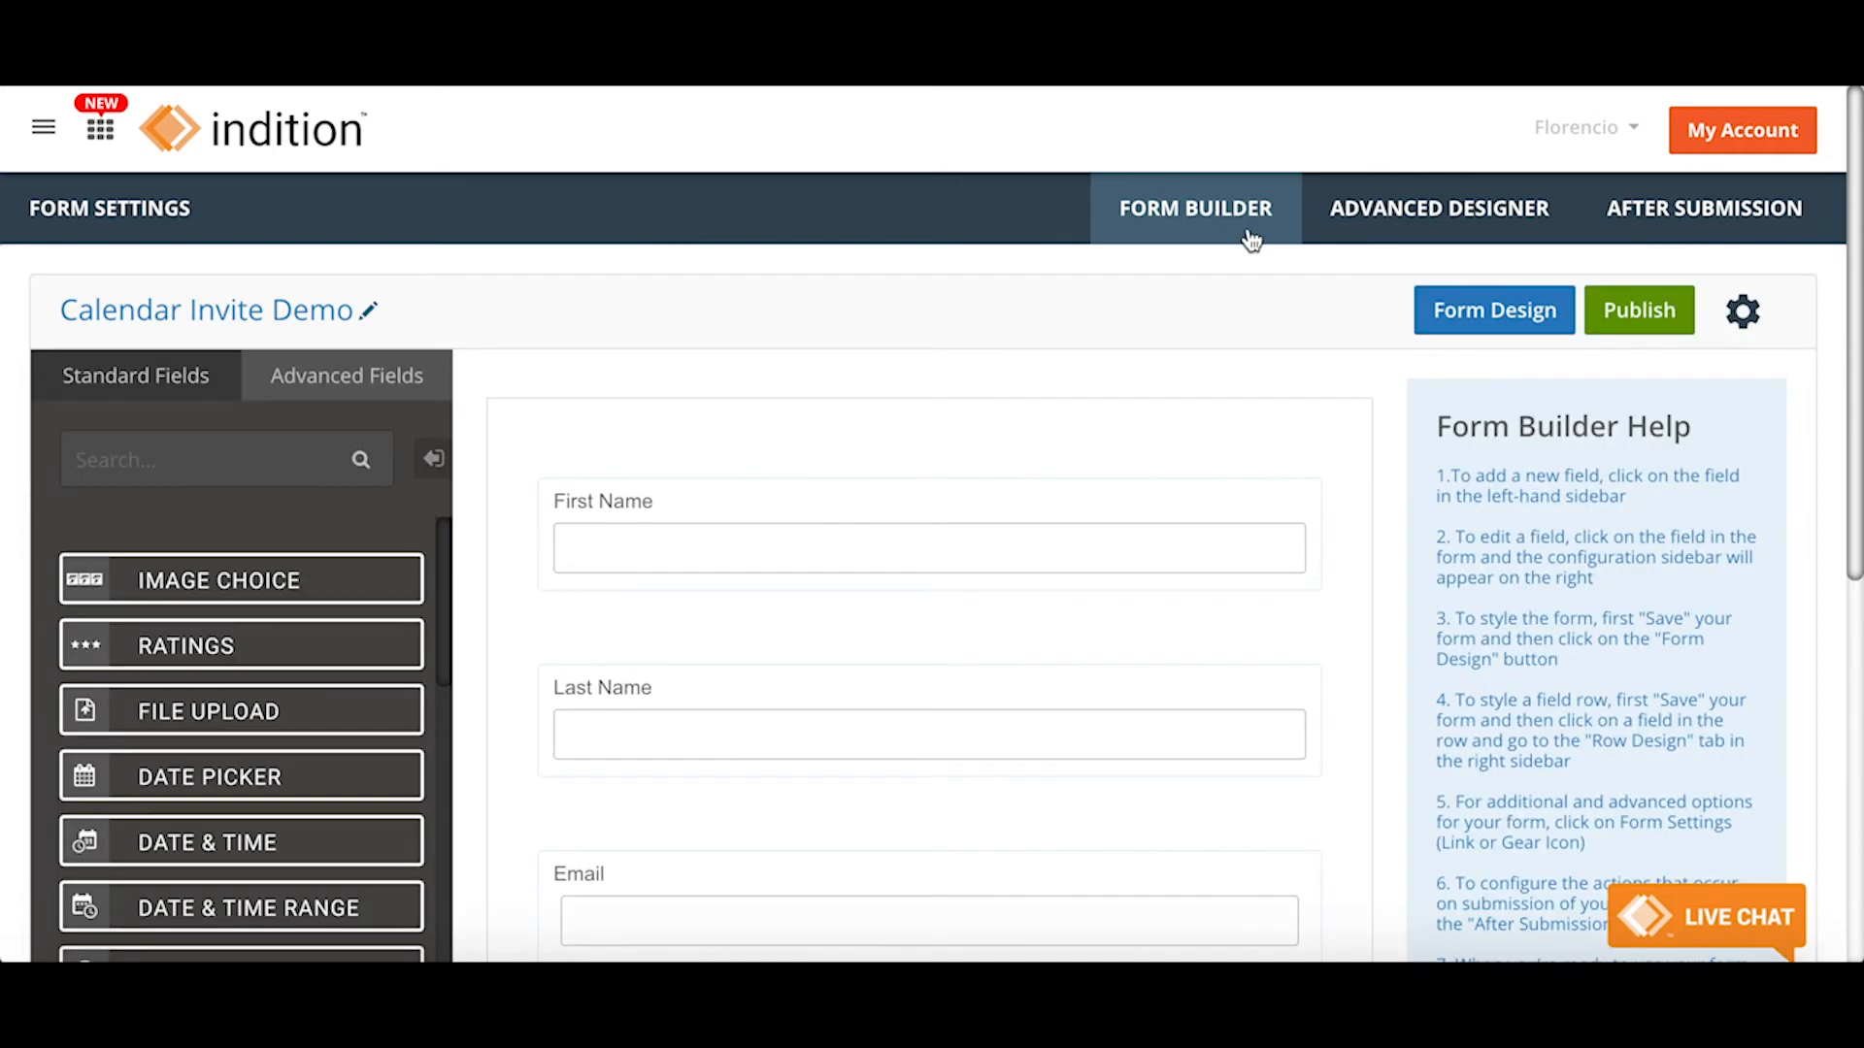
Publish the form from the form builder and open its live page.
click(1639, 315)
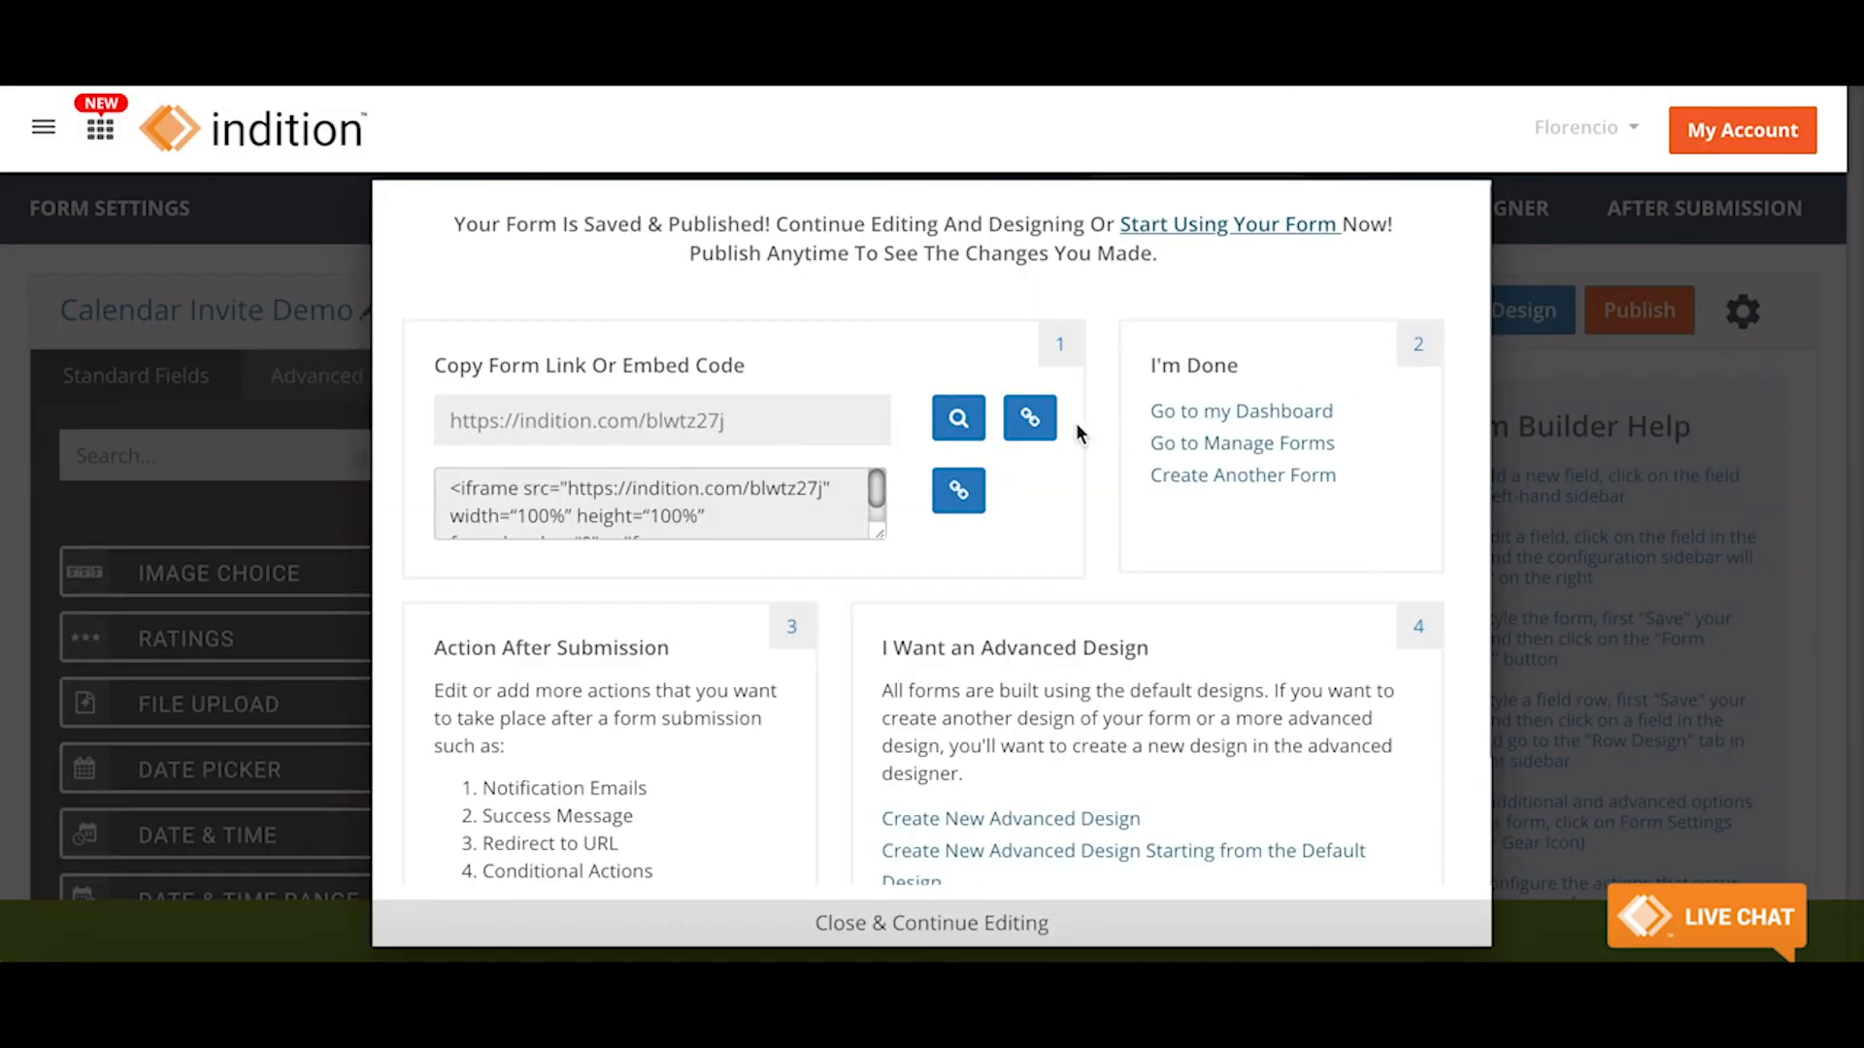
click(957, 417)
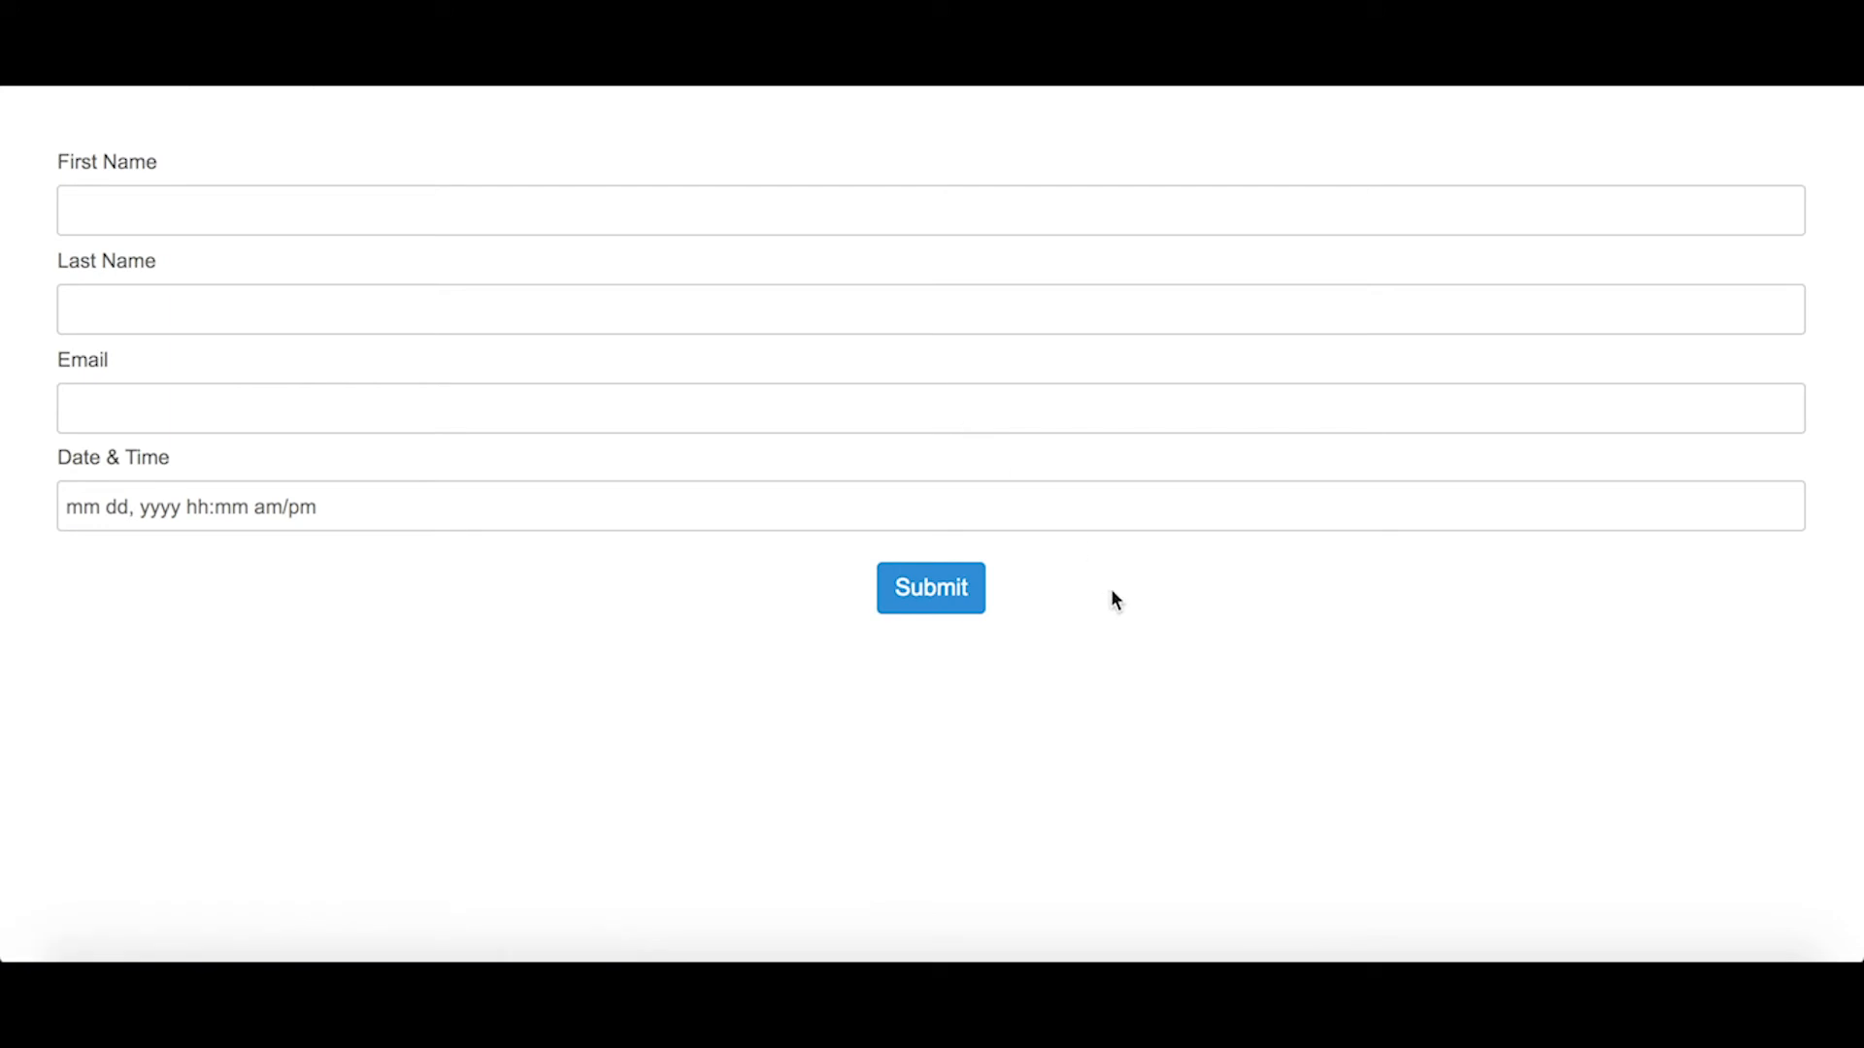
Fill in the first name, last name and email address on the live form.
click(690, 224)
text(Flo)
click(660, 305)
text(test)
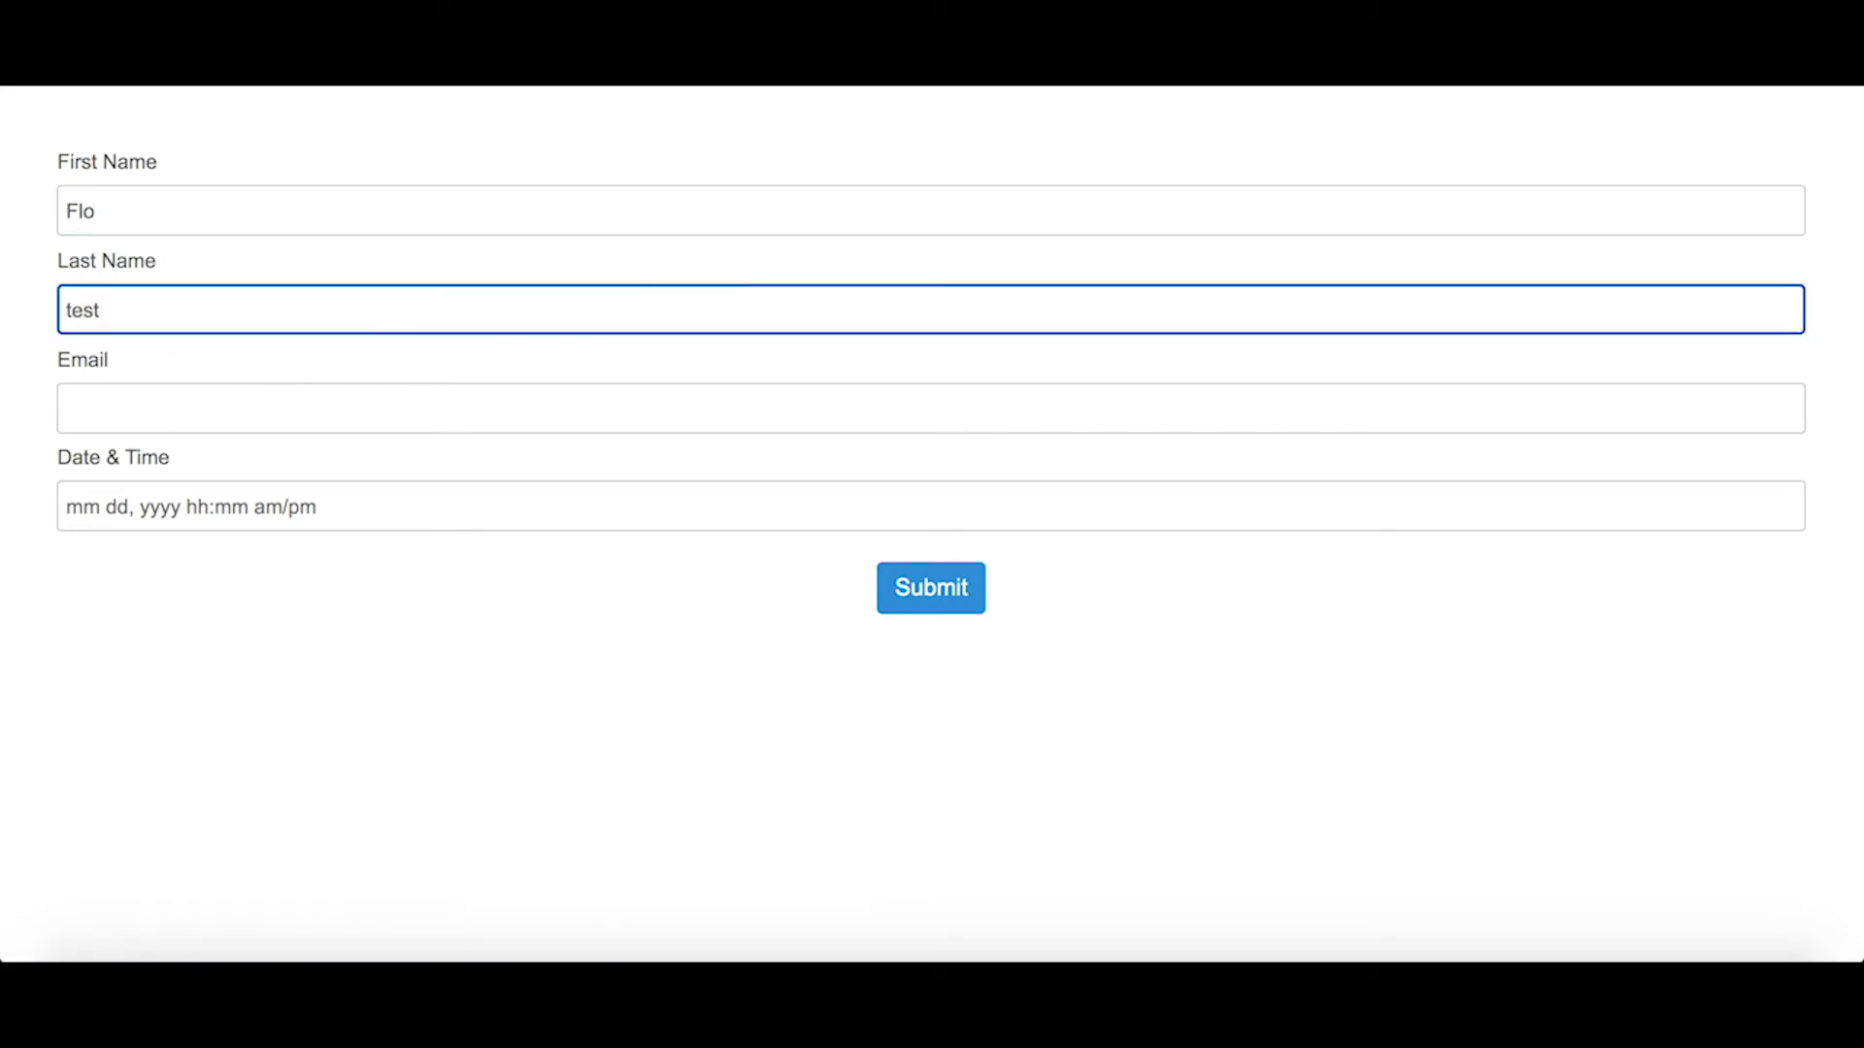
click(625, 394)
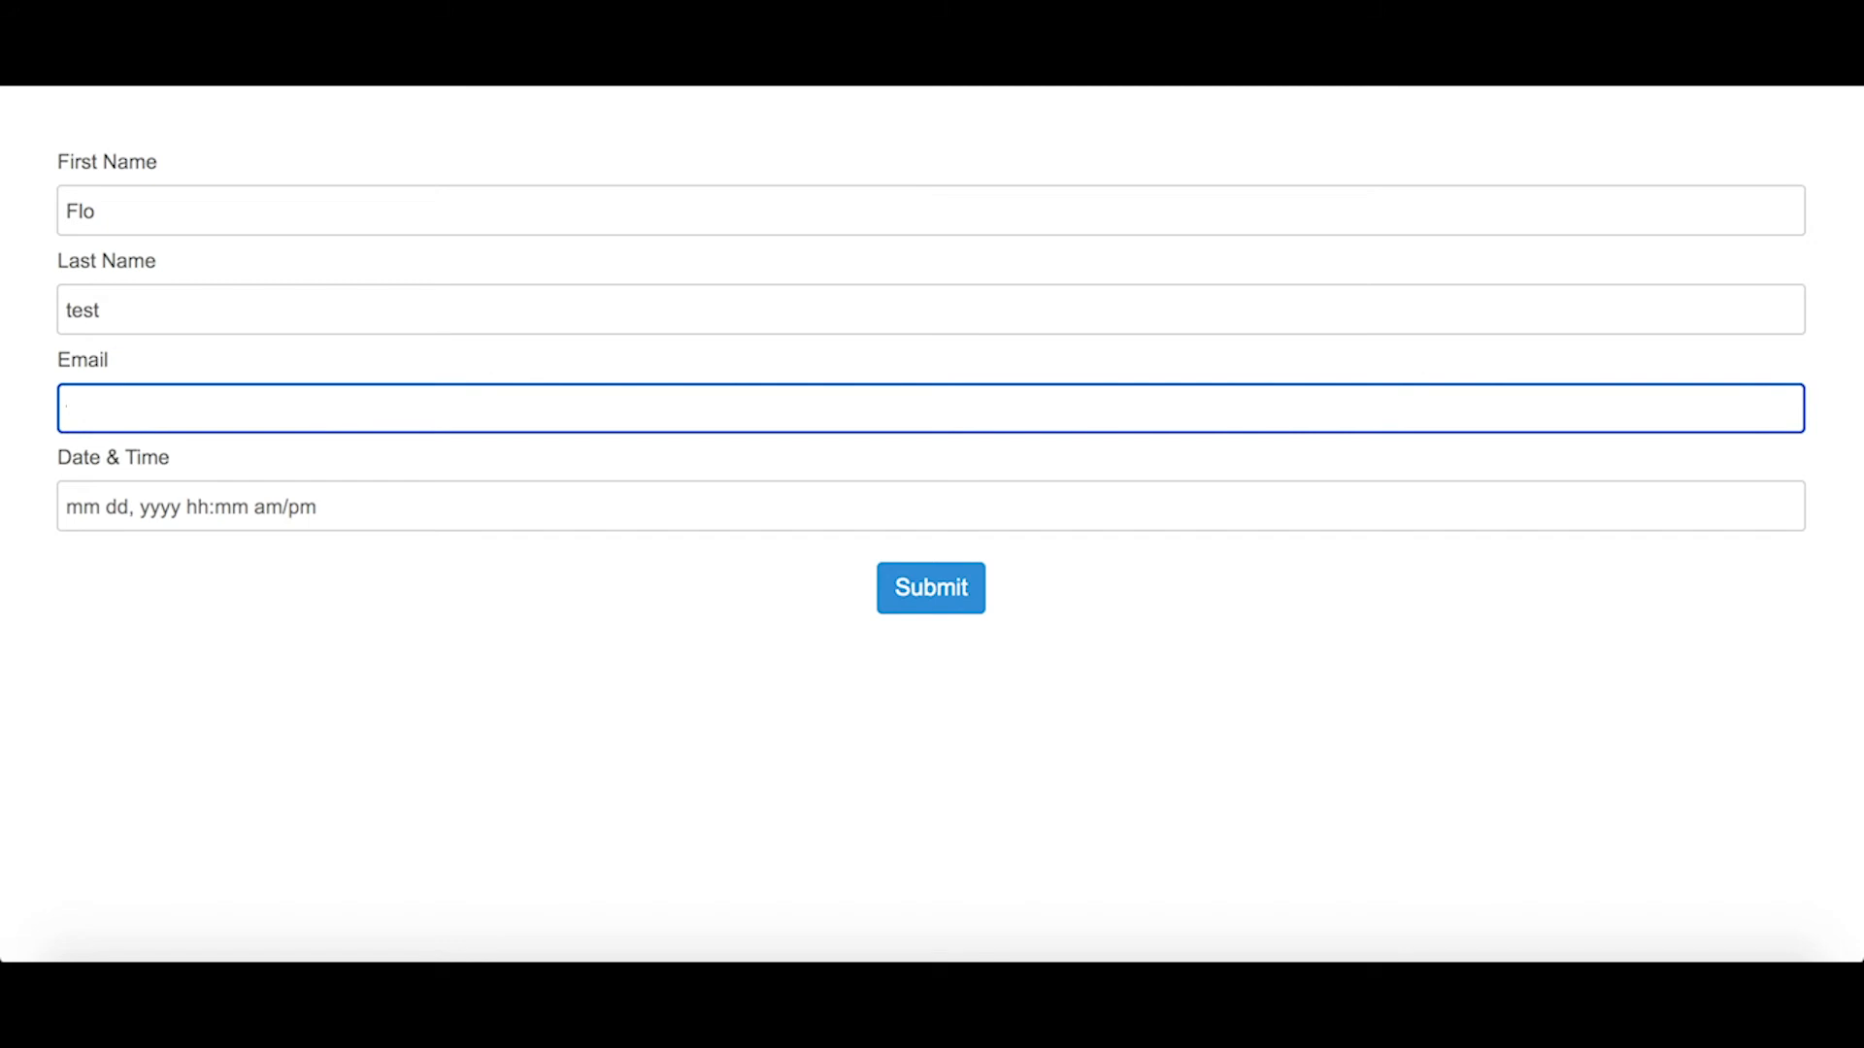
key(Tab)
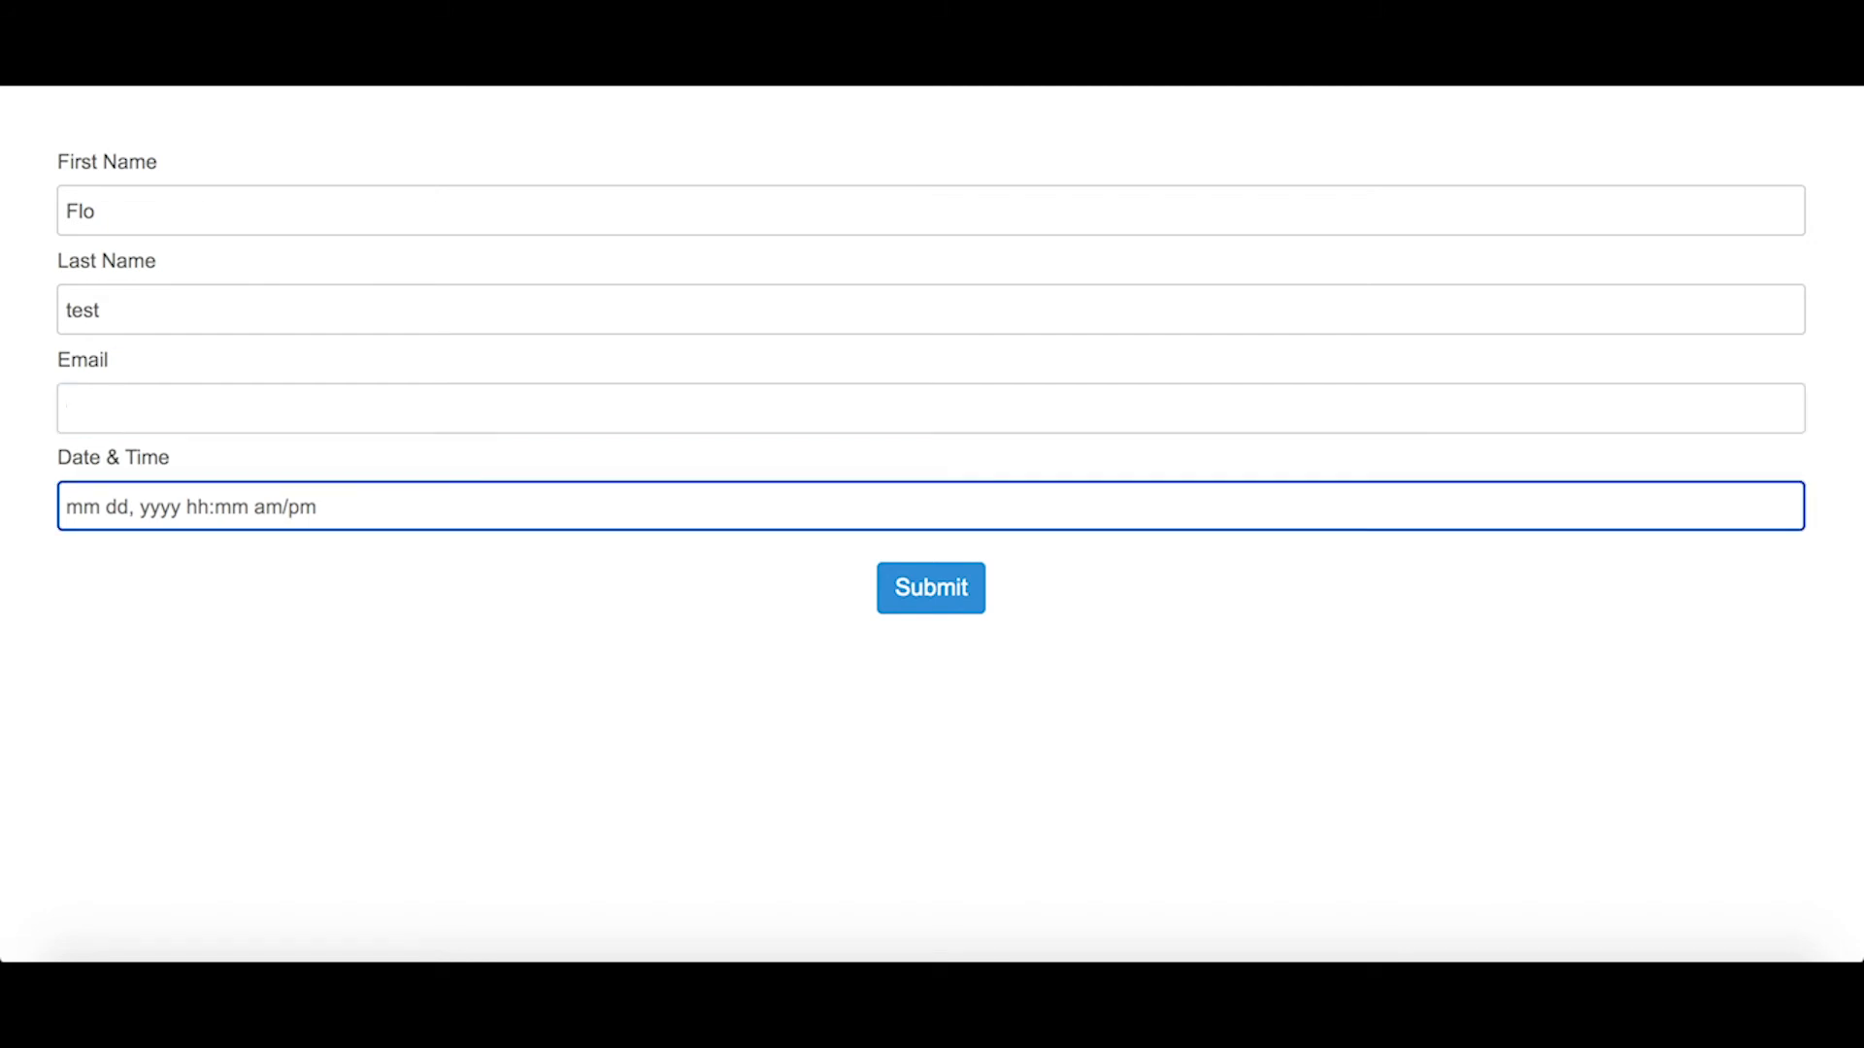
Set Date & Time to Jul 31, 2020 01:00 AM and submit the form.
click(315, 522)
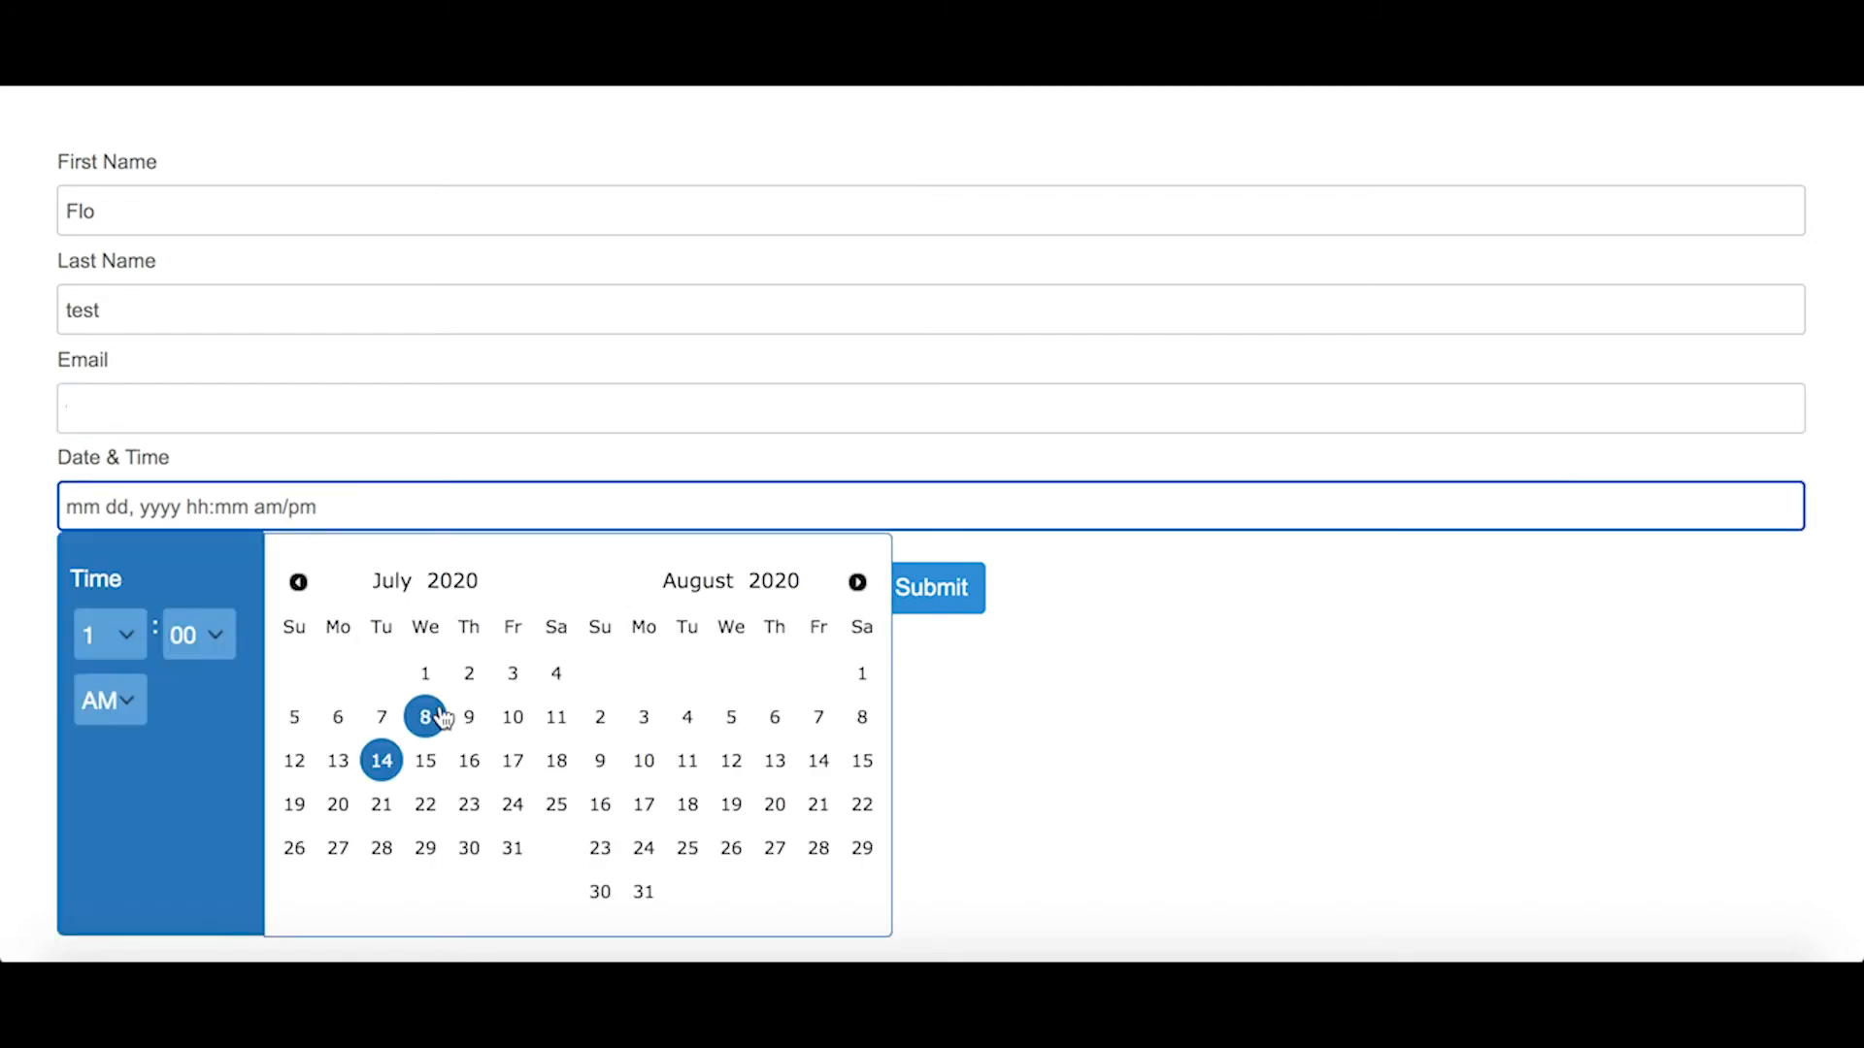
click(504, 846)
click(217, 504)
click(115, 701)
click(122, 741)
click(959, 636)
click(934, 592)
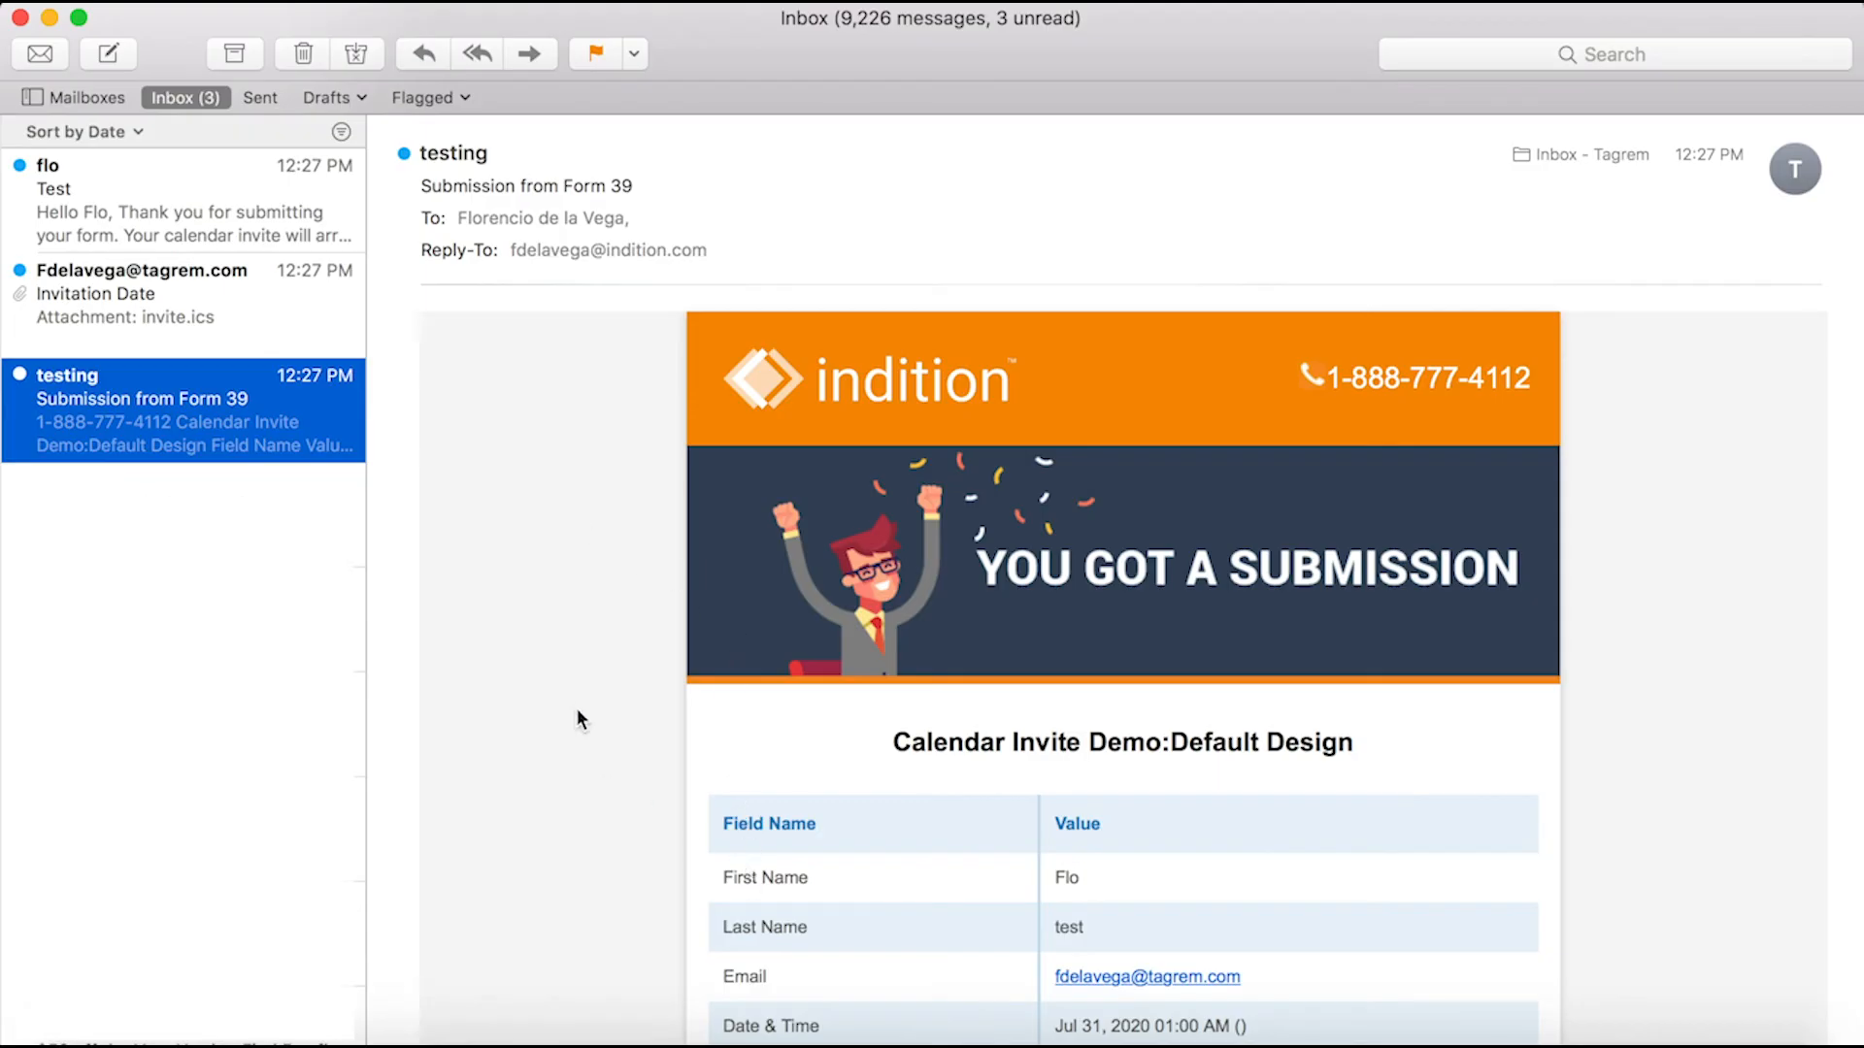
Switch to the Mail inbox and view the "Invitation Date" email and the "Test" response email.
click(233, 331)
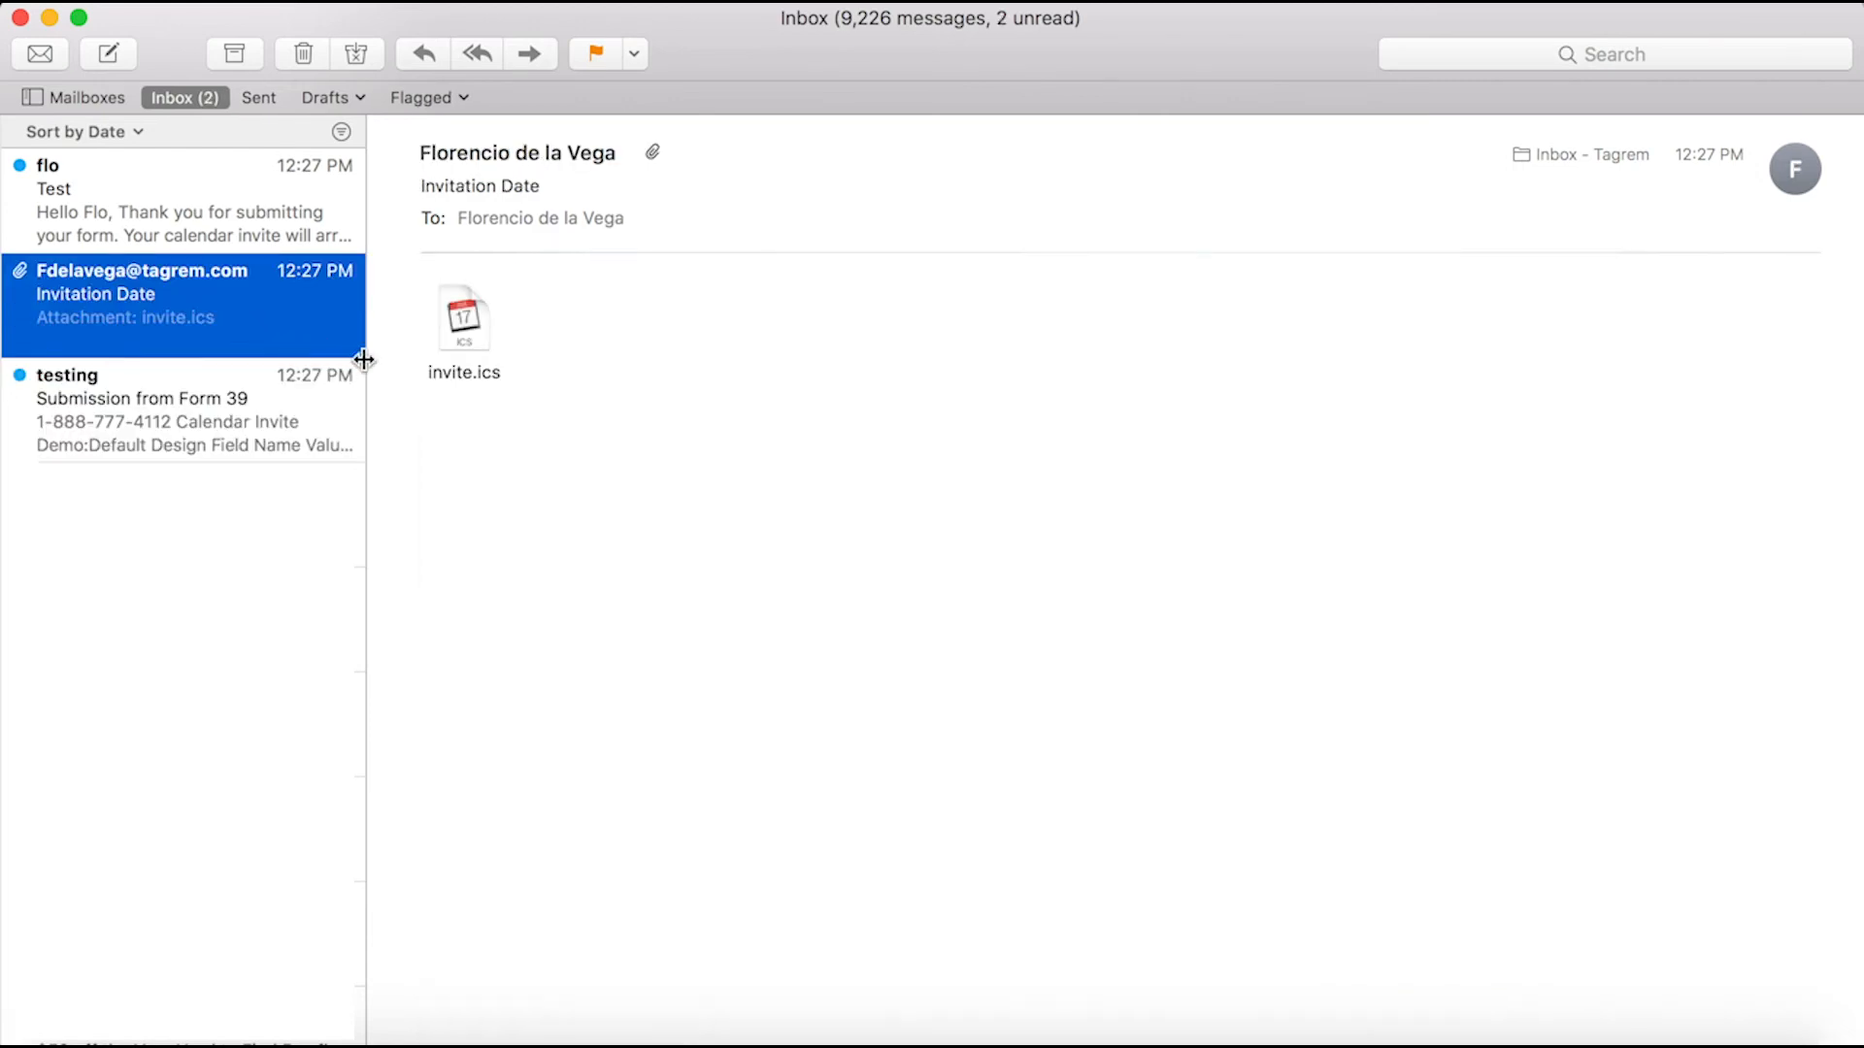
click(236, 218)
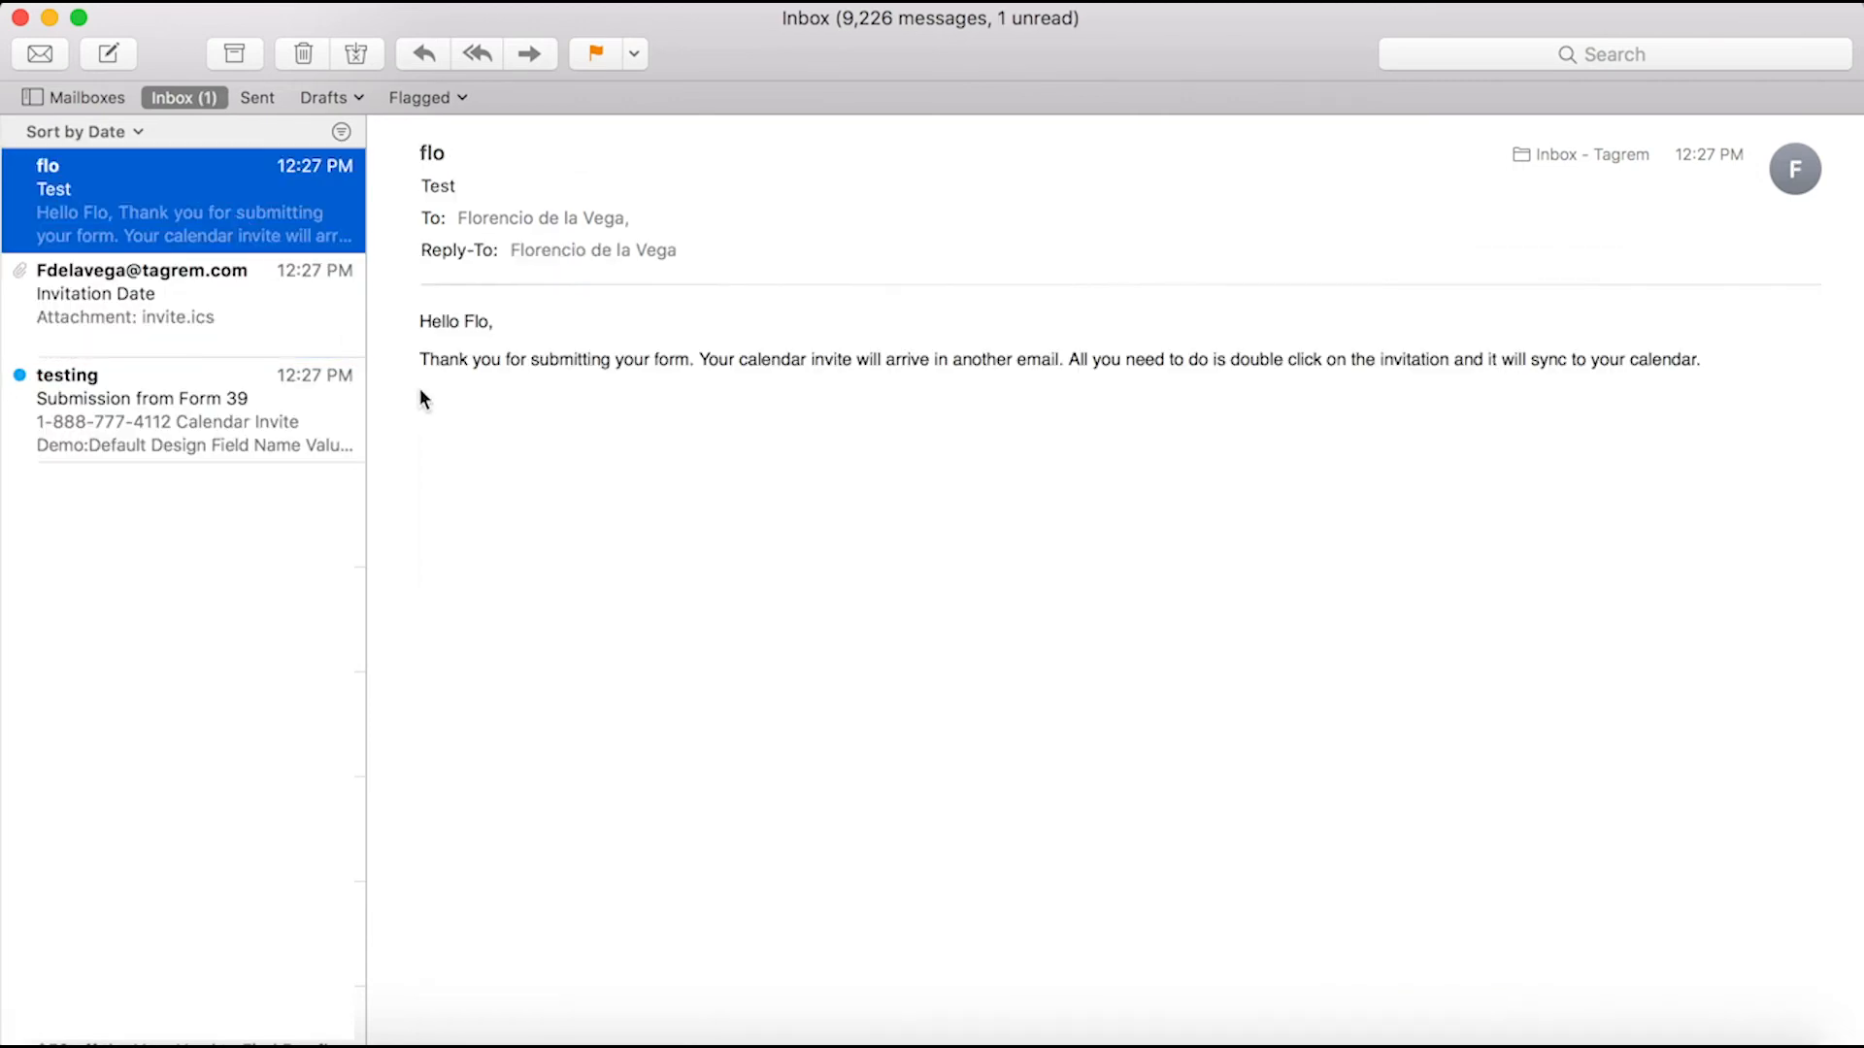
click(186, 312)
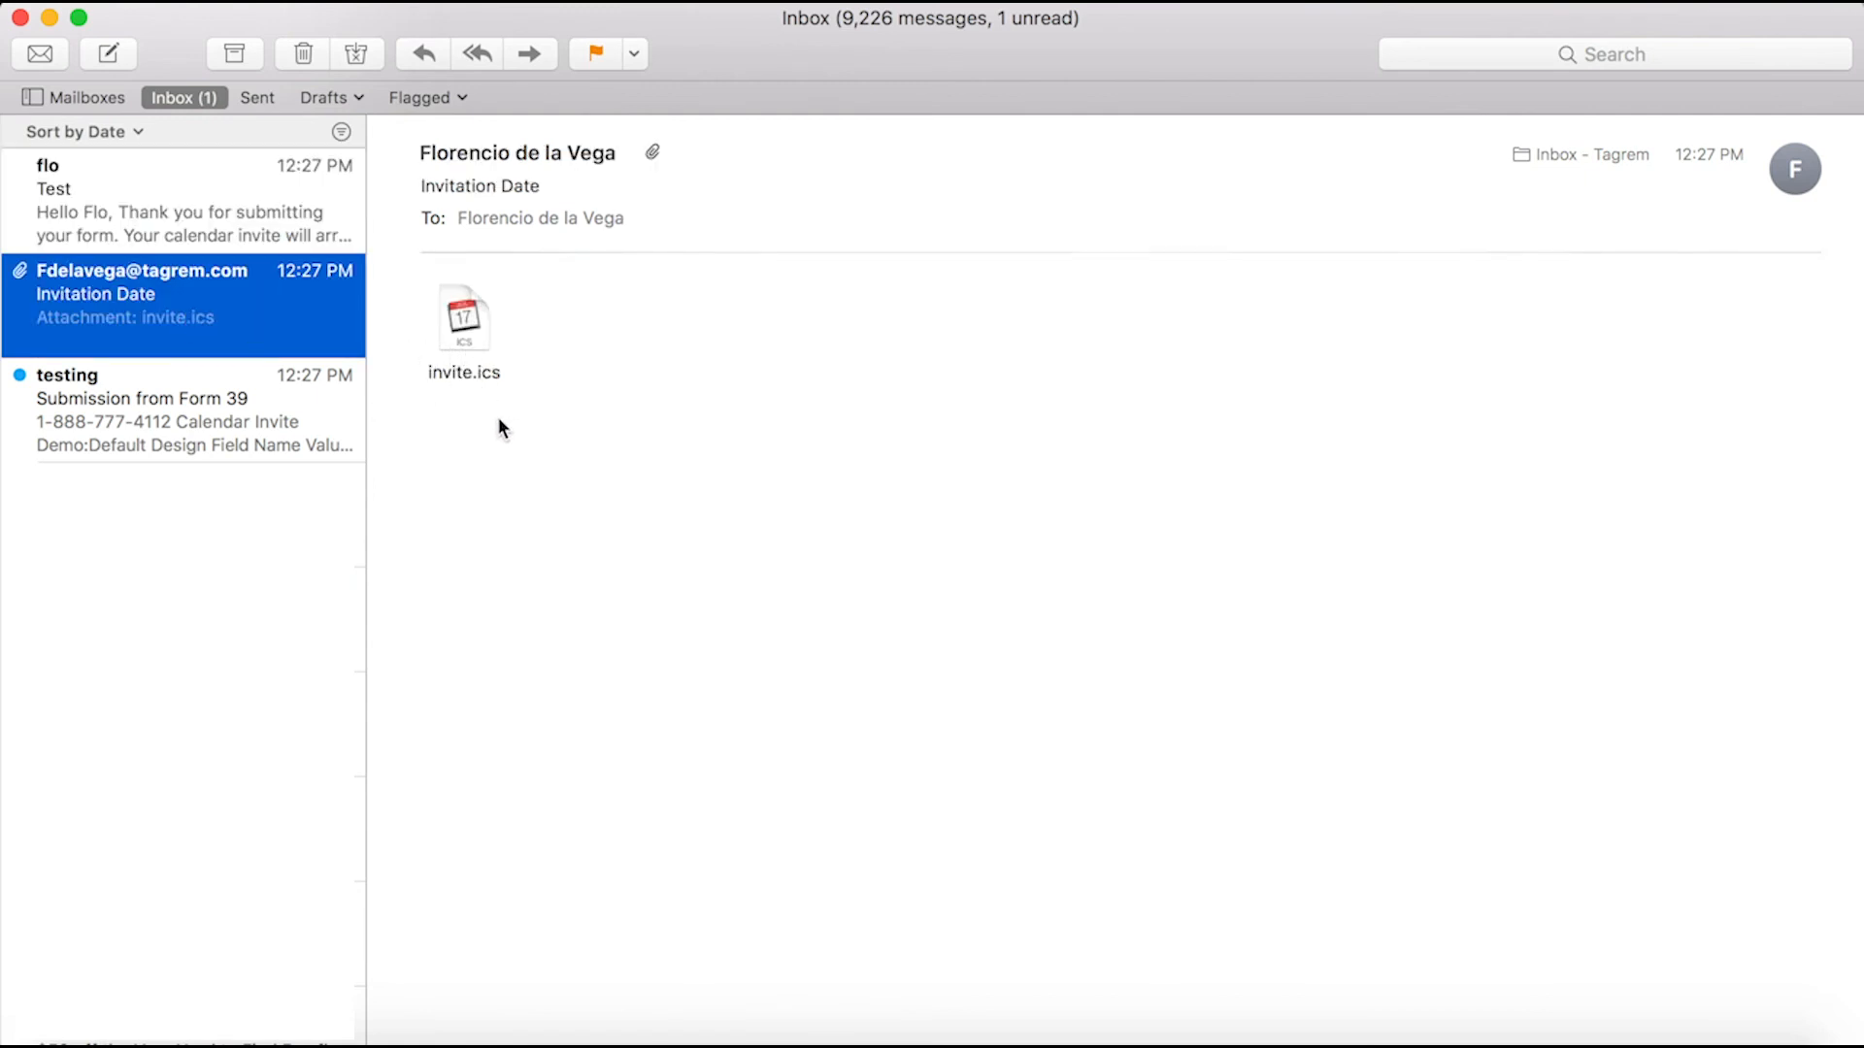
Add the event from the invite.ics attachment to the Home calendar and view the "Invitation Date" event's details on July 31.
click(470, 332)
double_click(469, 332)
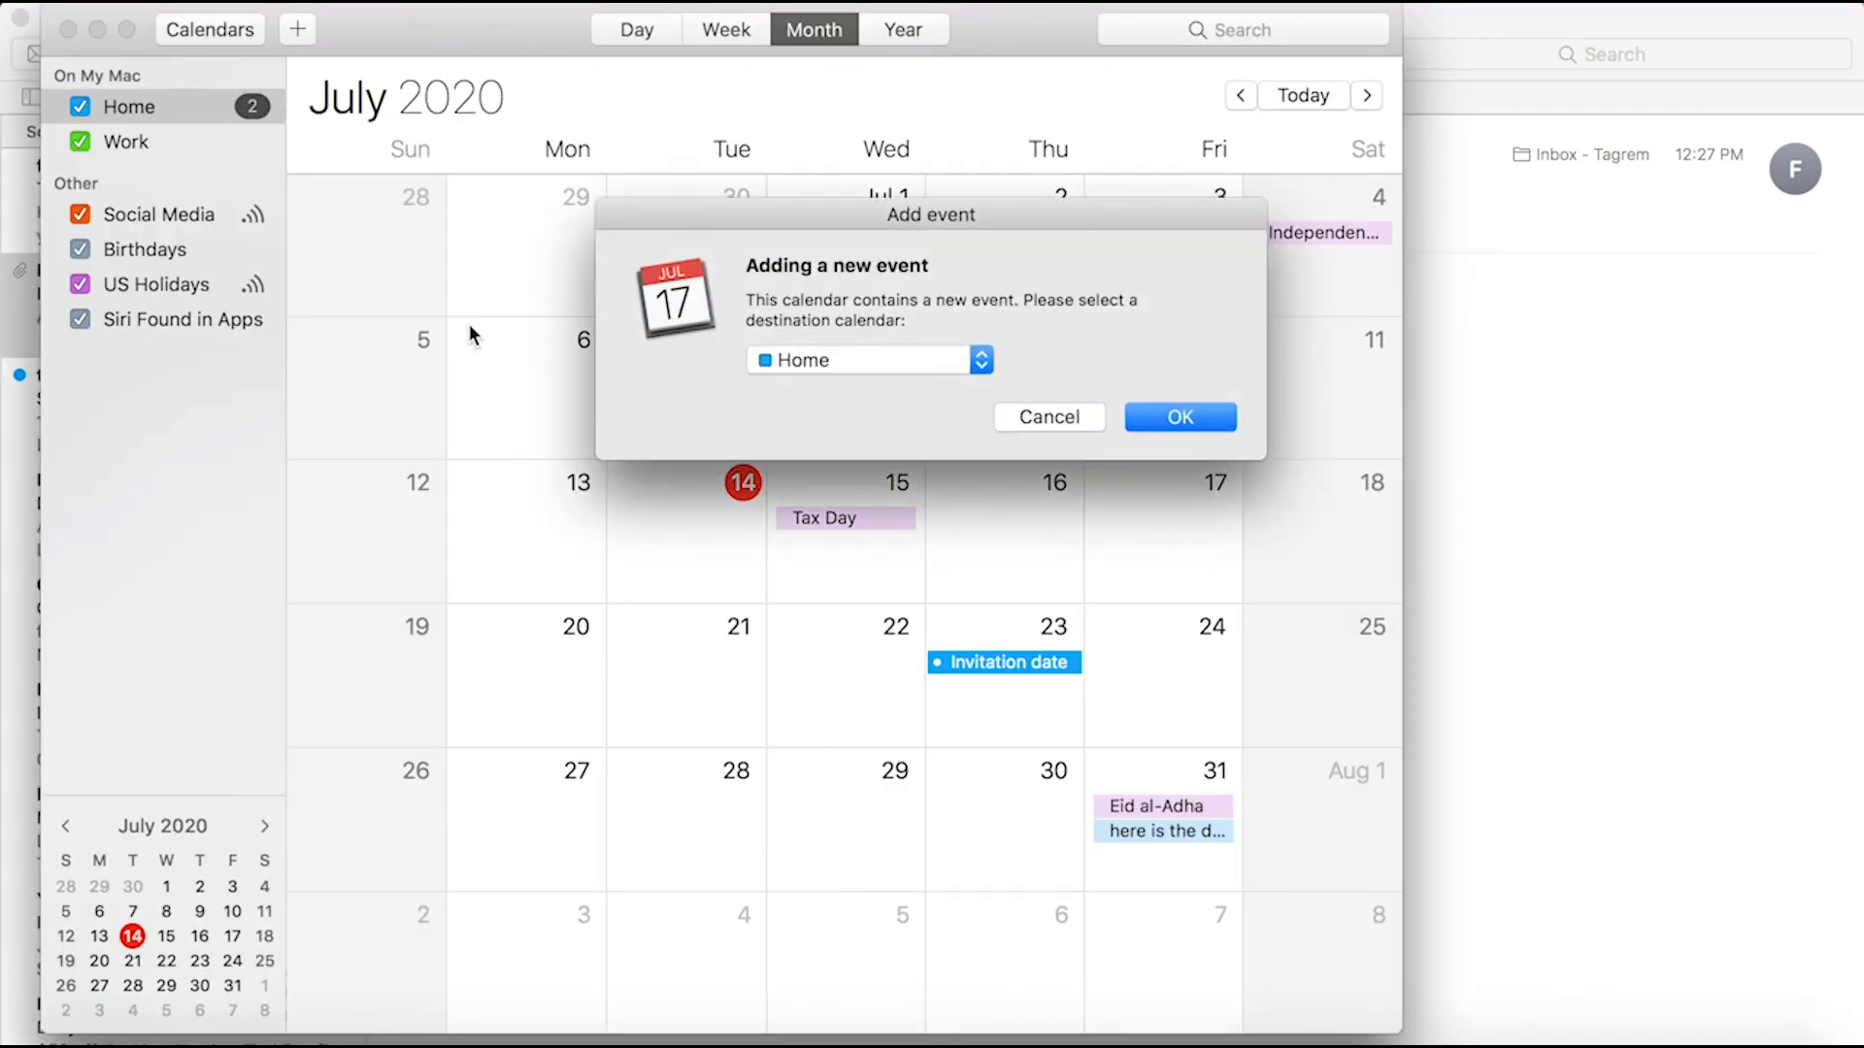
click(1179, 417)
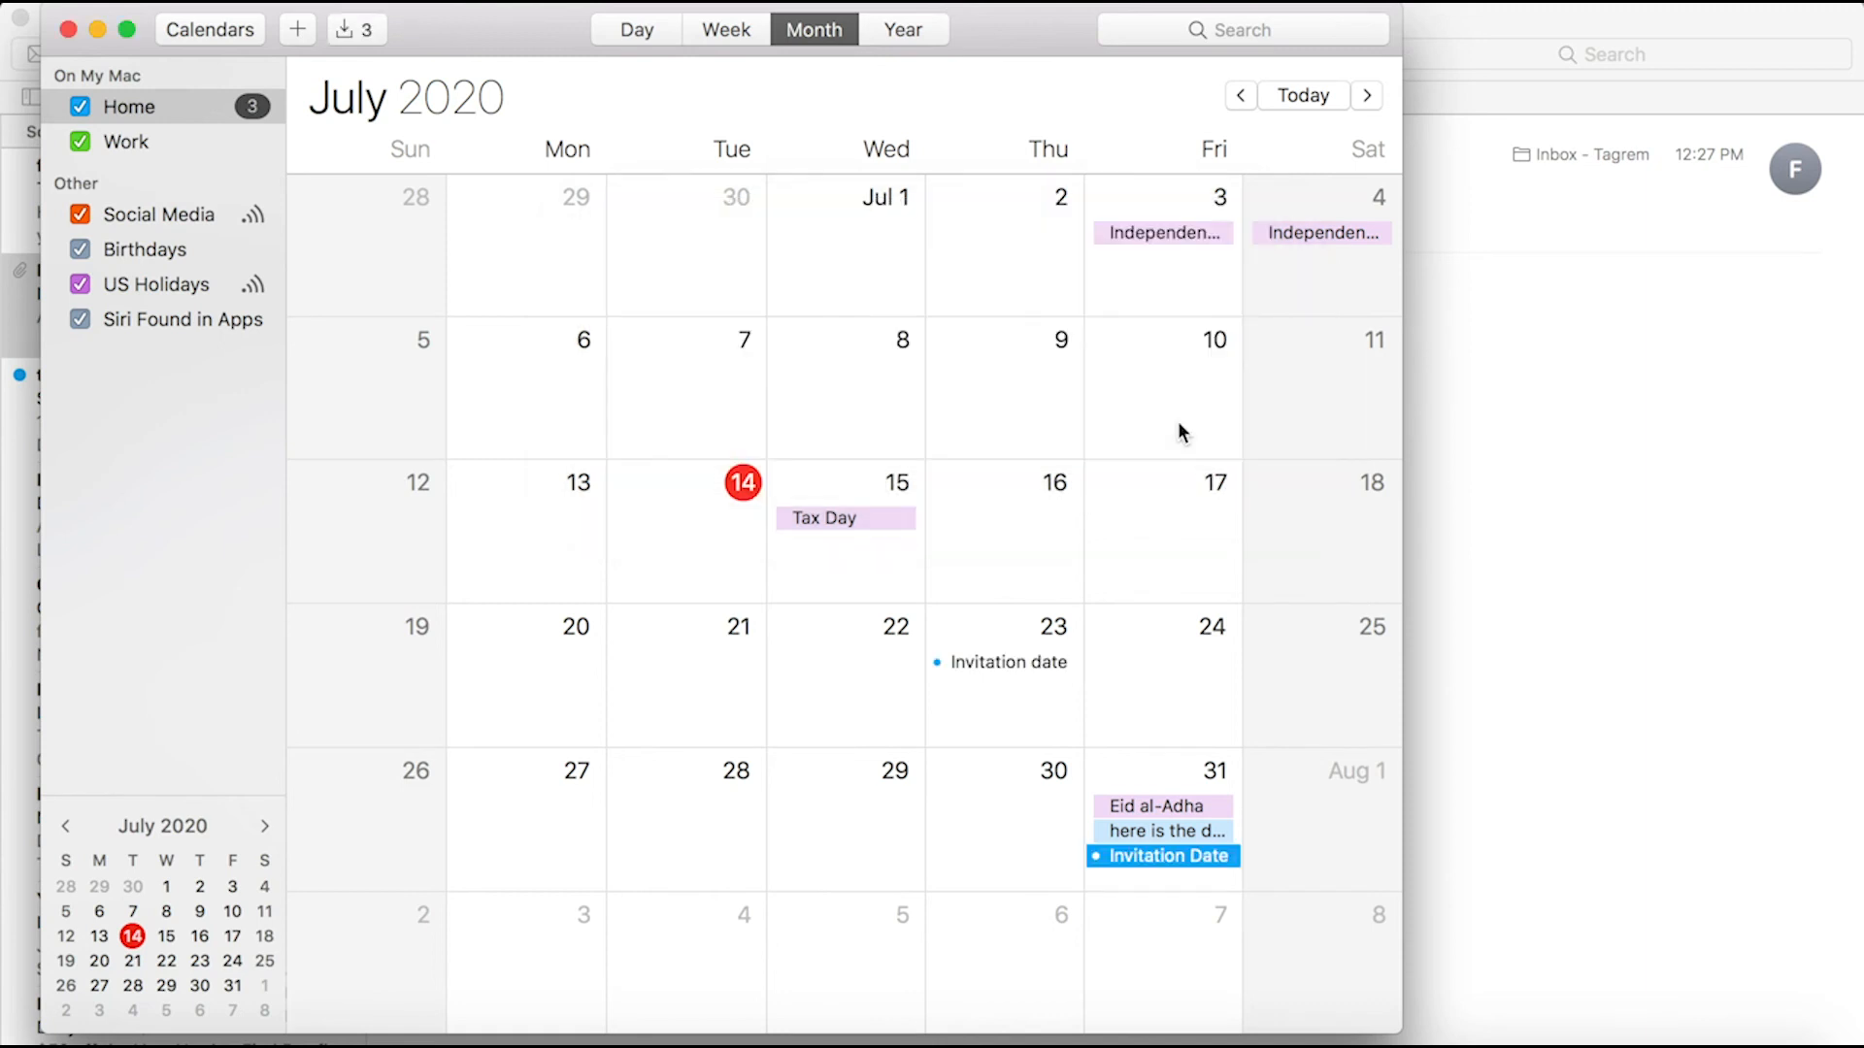
double_click(1174, 858)
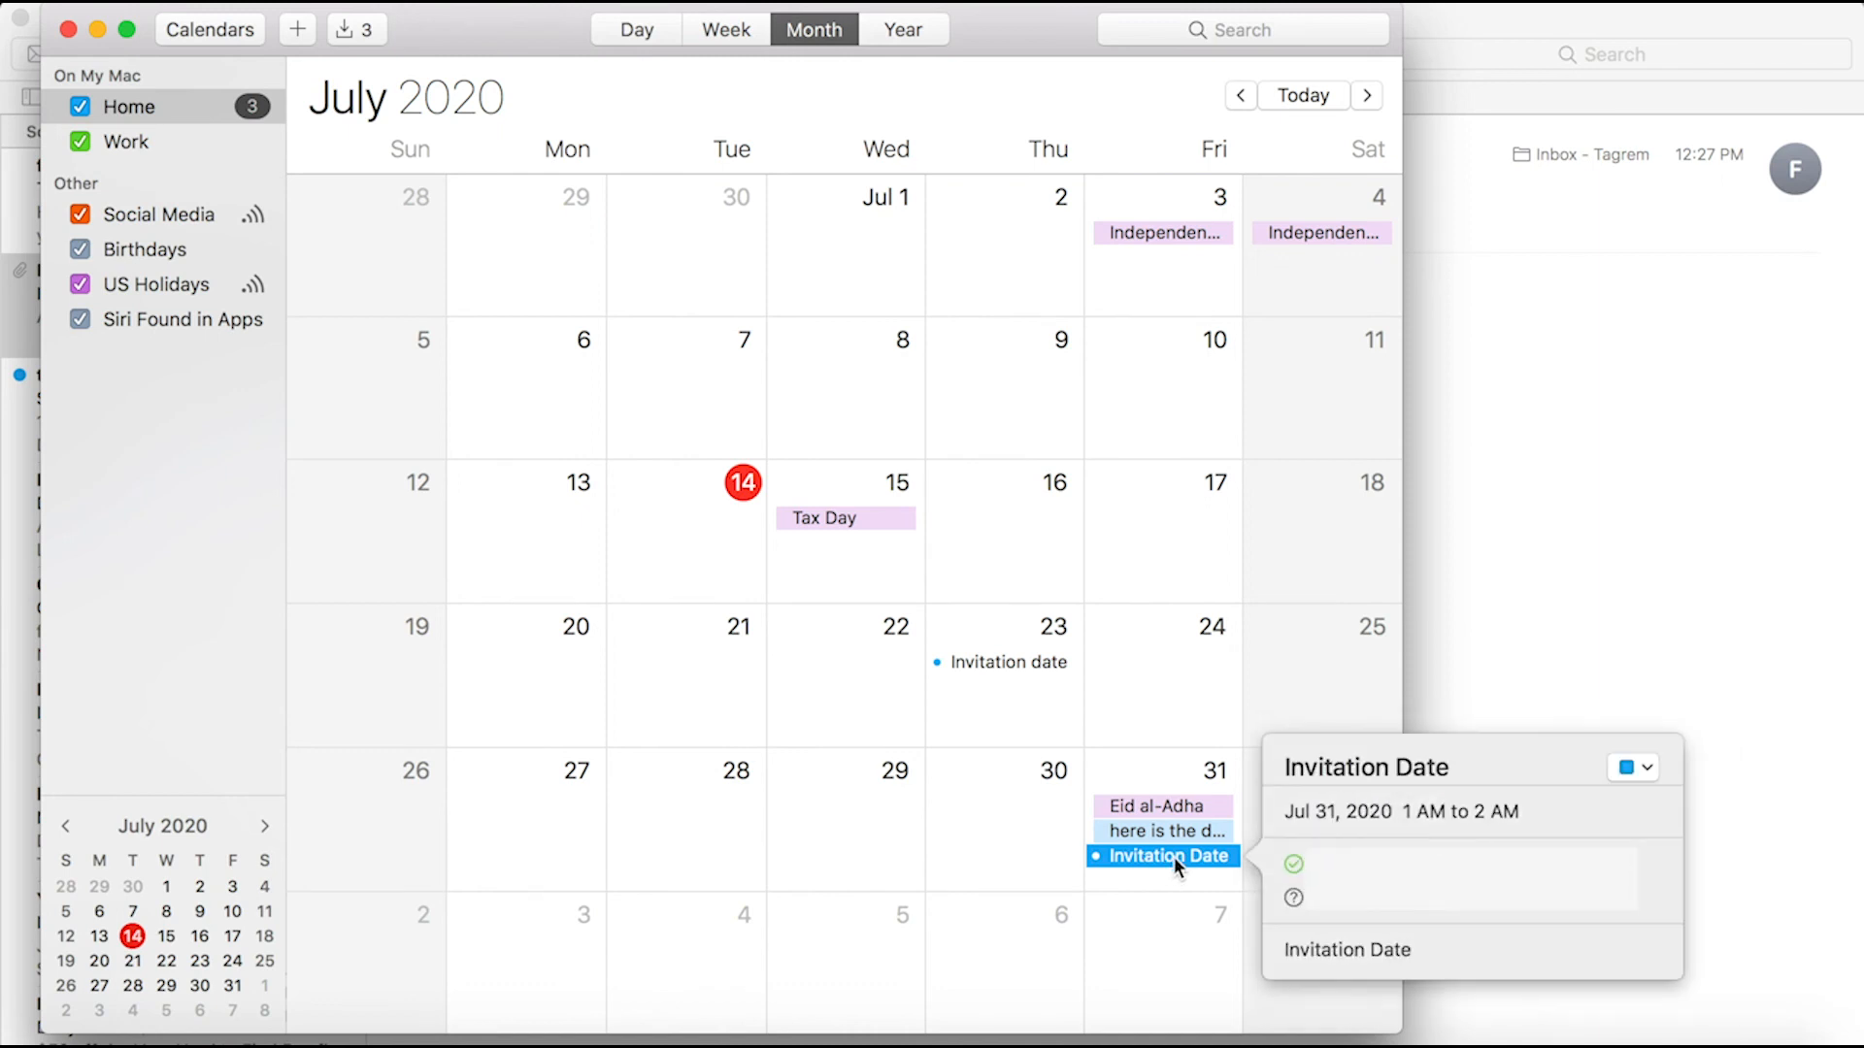